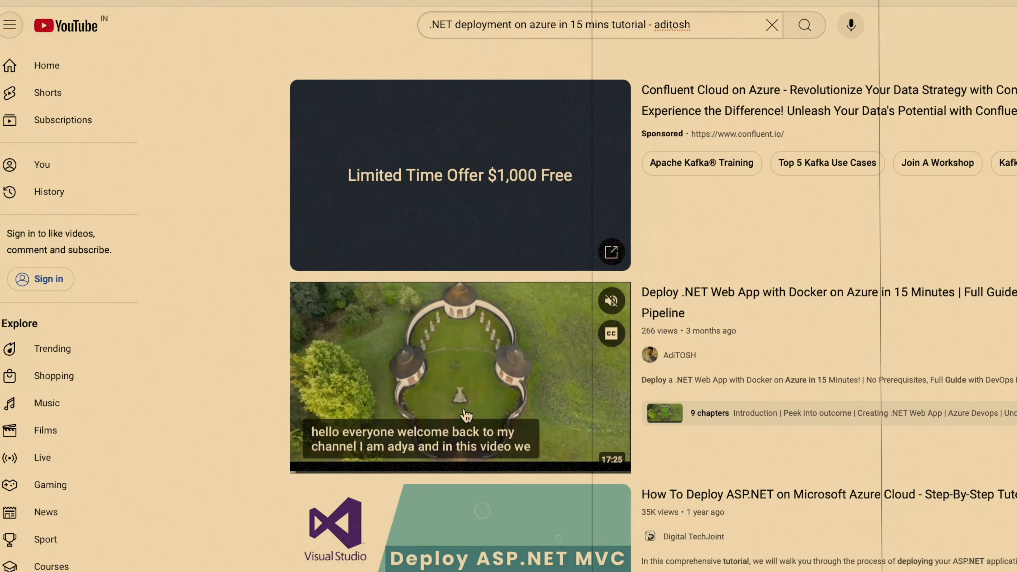
# - Open the tutorial video on deploying a .NET web app with Docker on Azure in 15 minutes
pyautogui.click(466, 415)
pyautogui.click(865, 537)
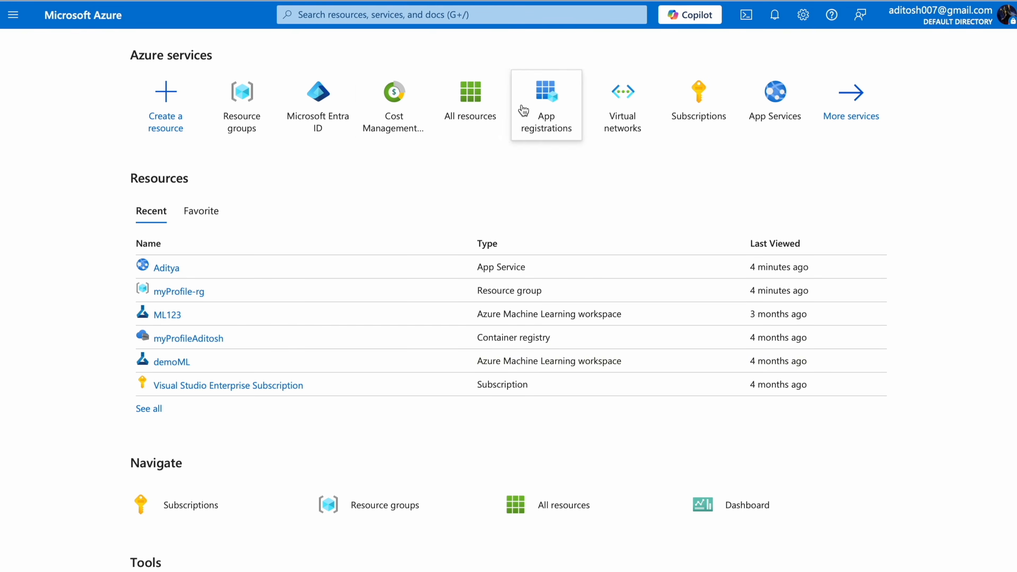
# - Switch to the Azure portal and open the App Service in the myProfile-rg resource group
pyautogui.click(260, 112)
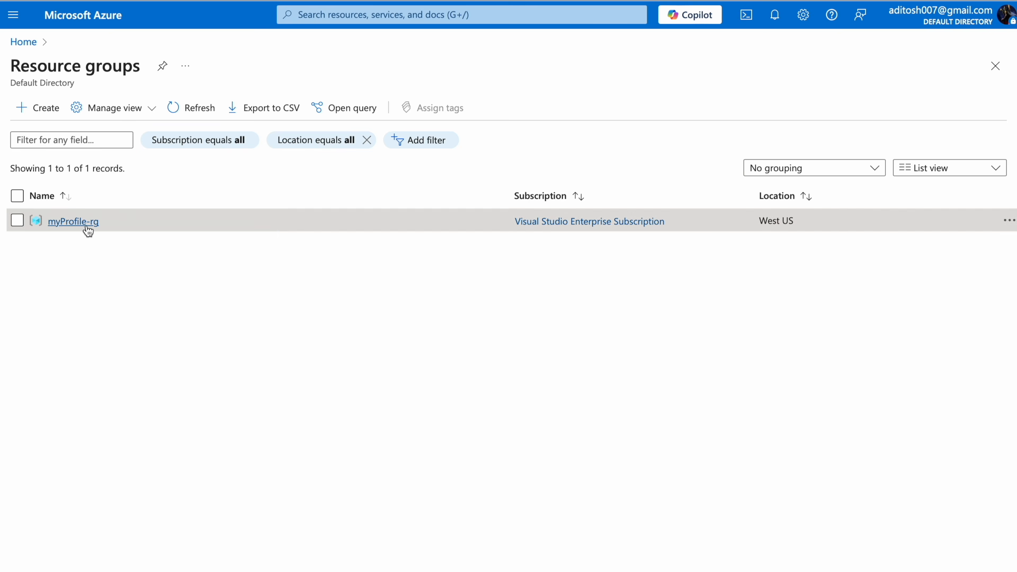
pyautogui.click(83, 223)
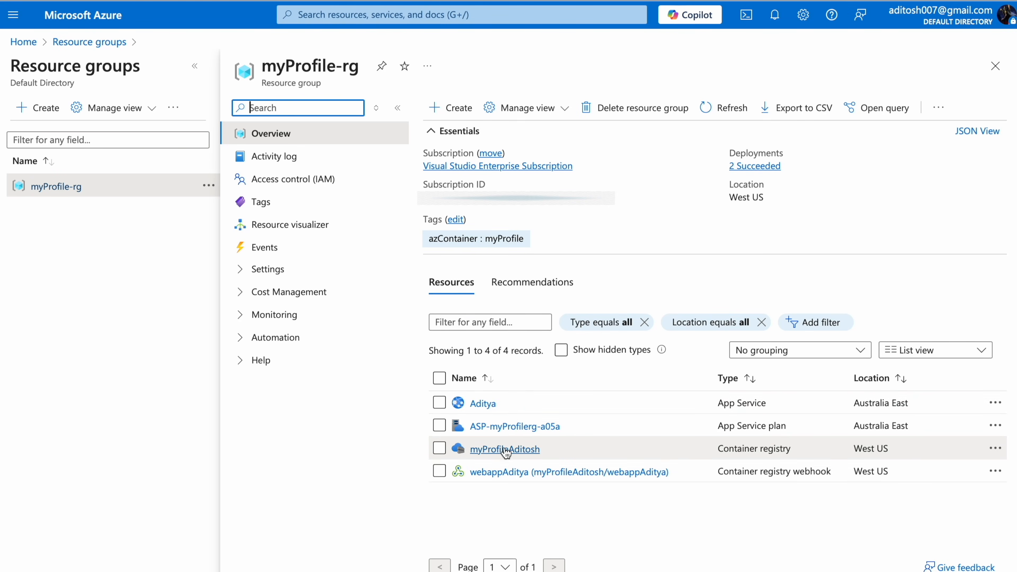
pyautogui.click(486, 406)
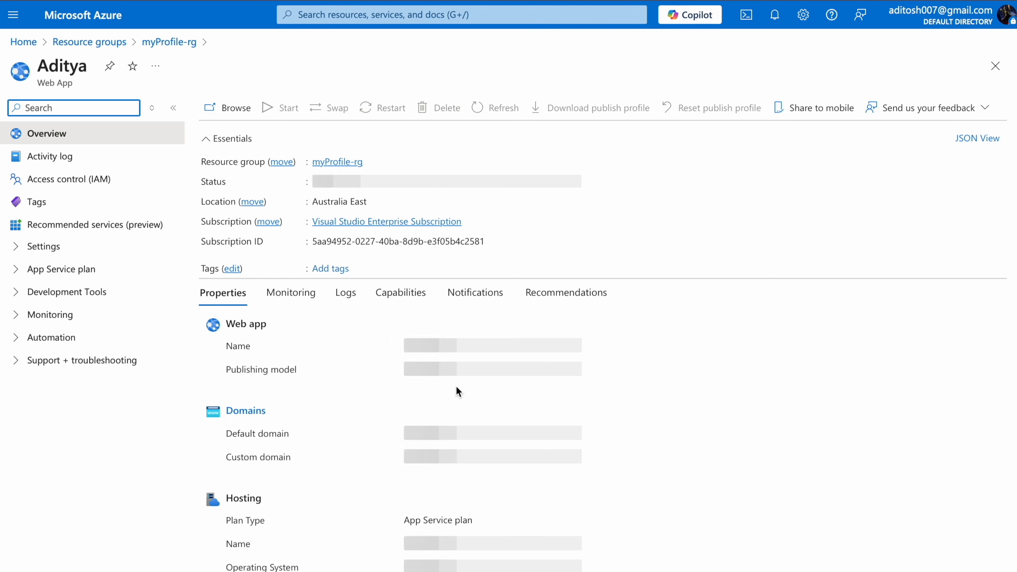
# - Browse the web app's live site, look through its profile page, and return to the Azure portal
pyautogui.click(228, 107)
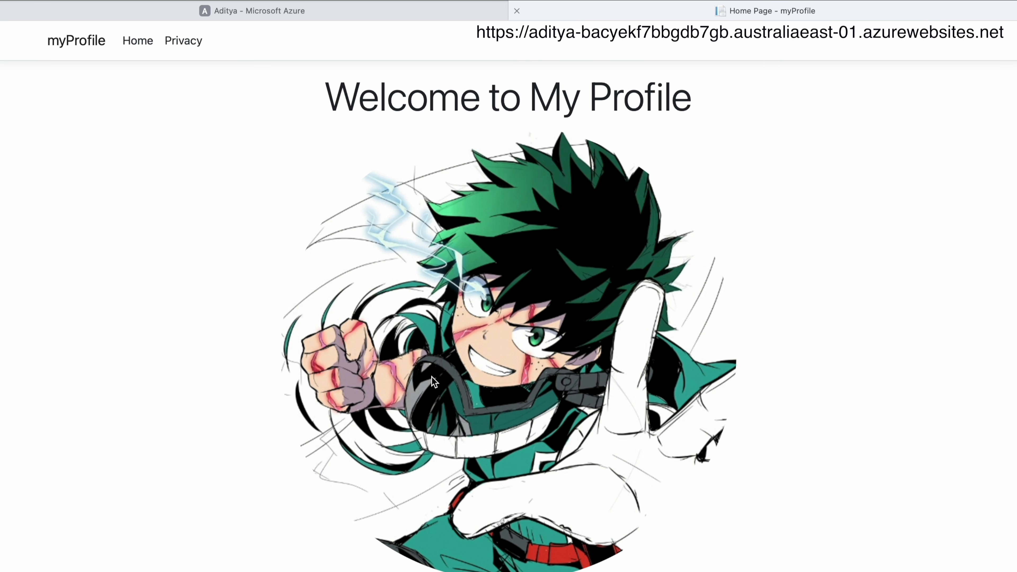
pyautogui.scroll(-10, 432, 377)
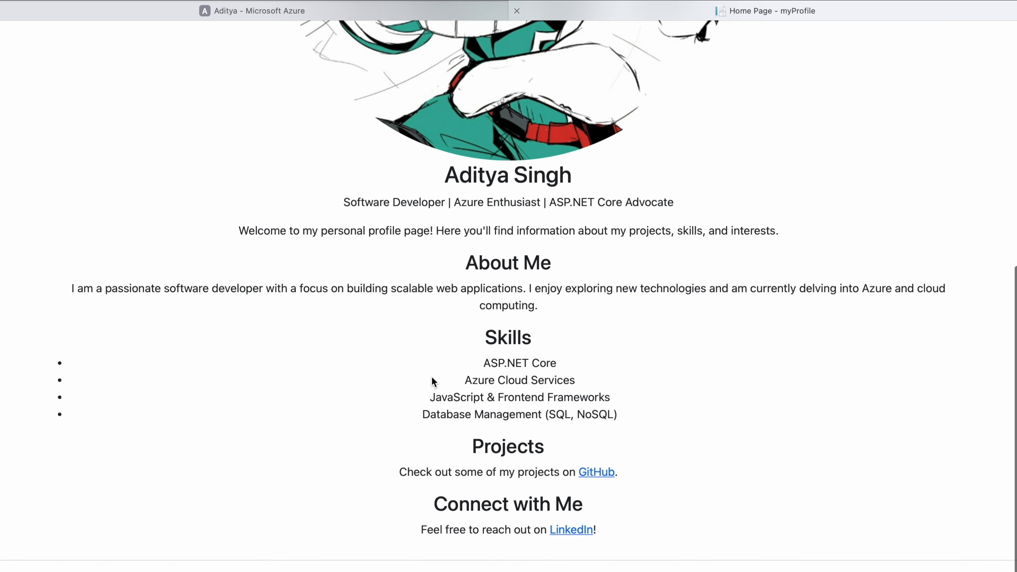
pyautogui.scroll(10, 431, 377)
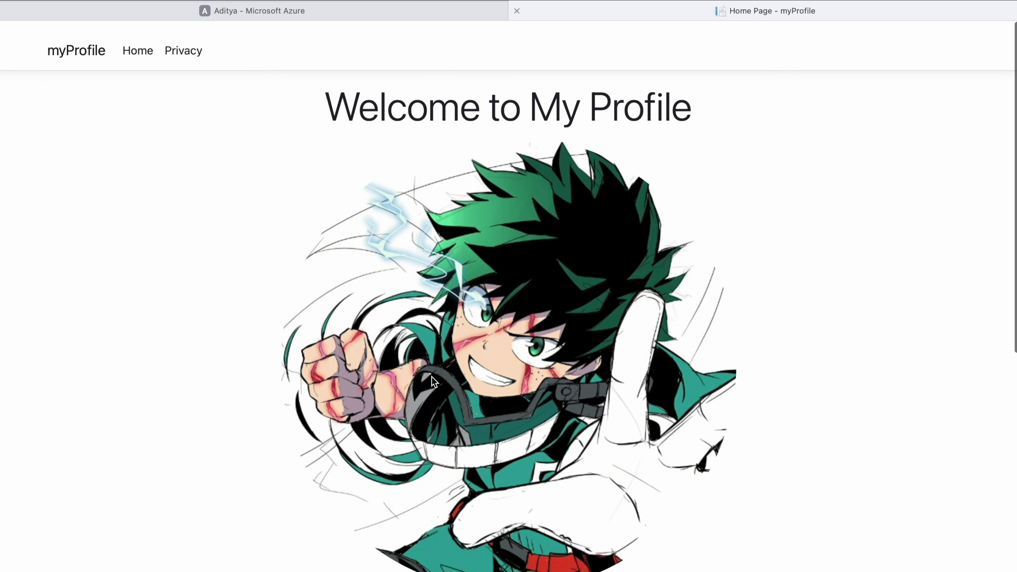
pyautogui.click(44, 11)
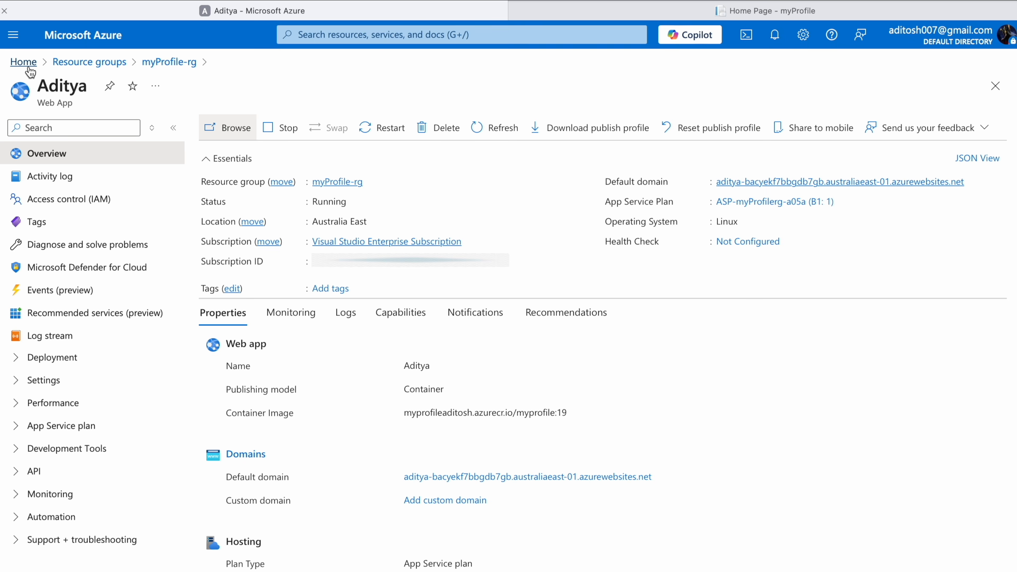
# - Start a new Azure resource from the portal home and search the marketplace for "front door and cdn profiles"
pyautogui.click(28, 66)
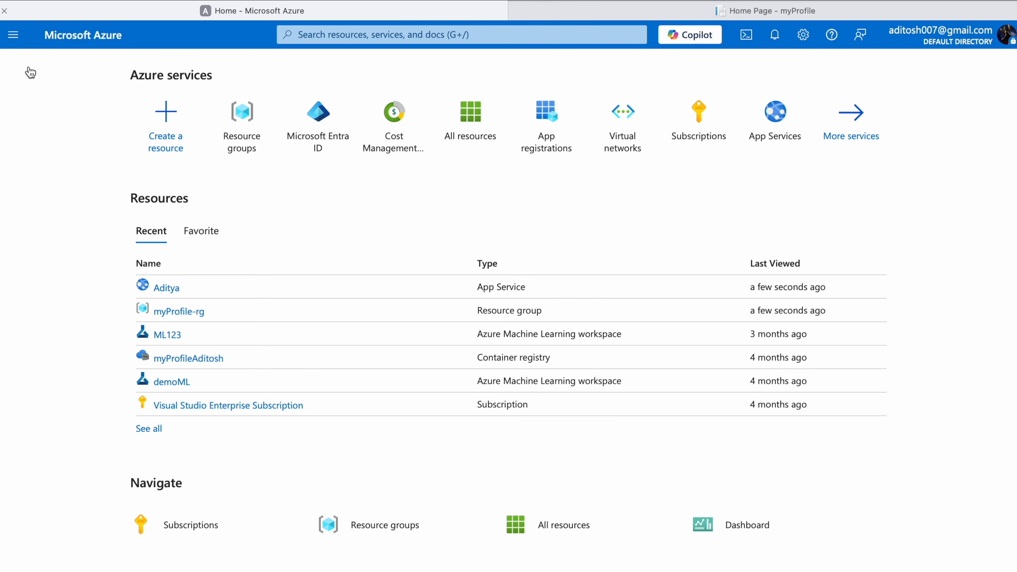
pyautogui.click(162, 108)
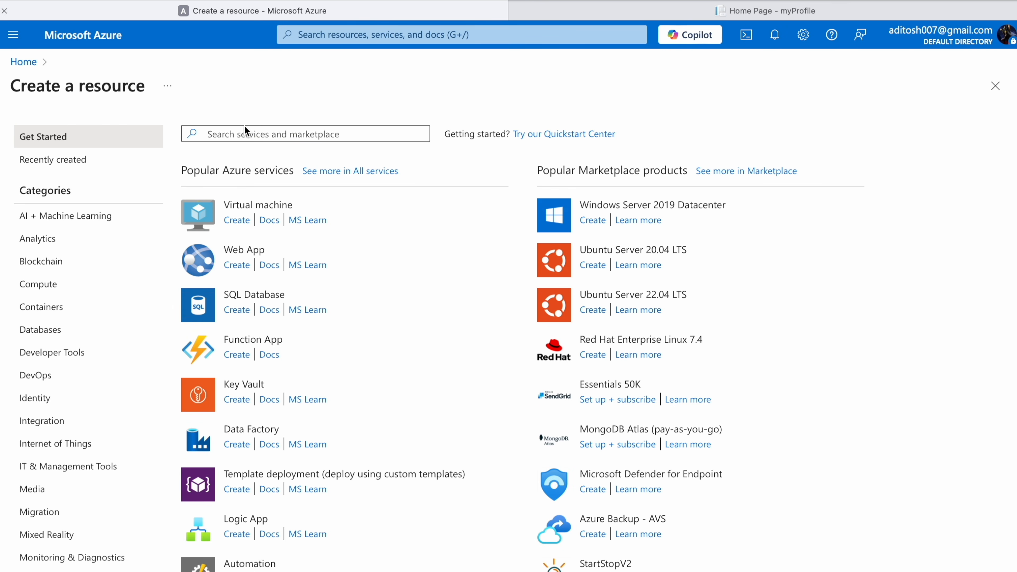
pyautogui.click(243, 135)
pyautogui.write('front ')
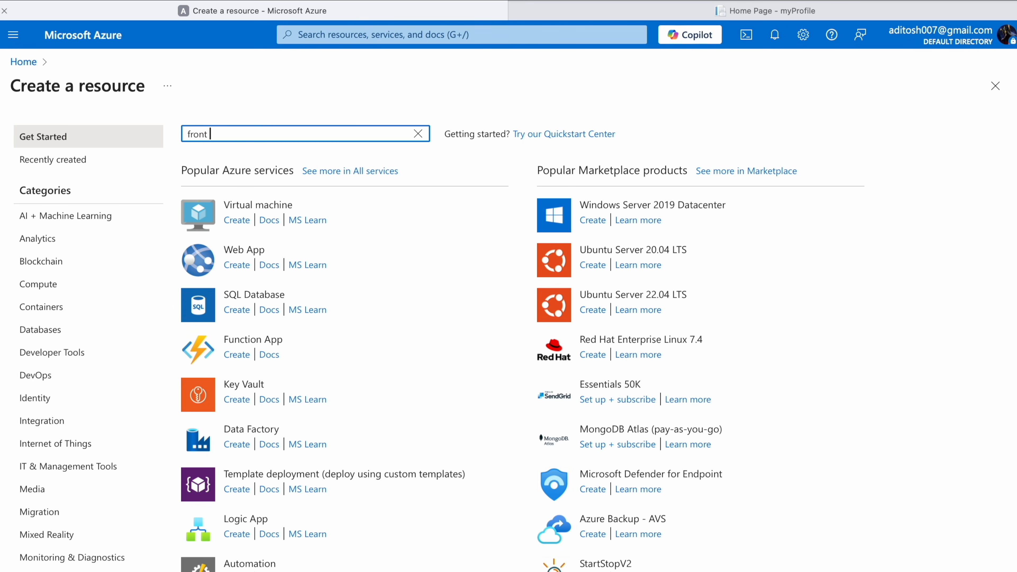
pyautogui.write('door and cdn profiles')
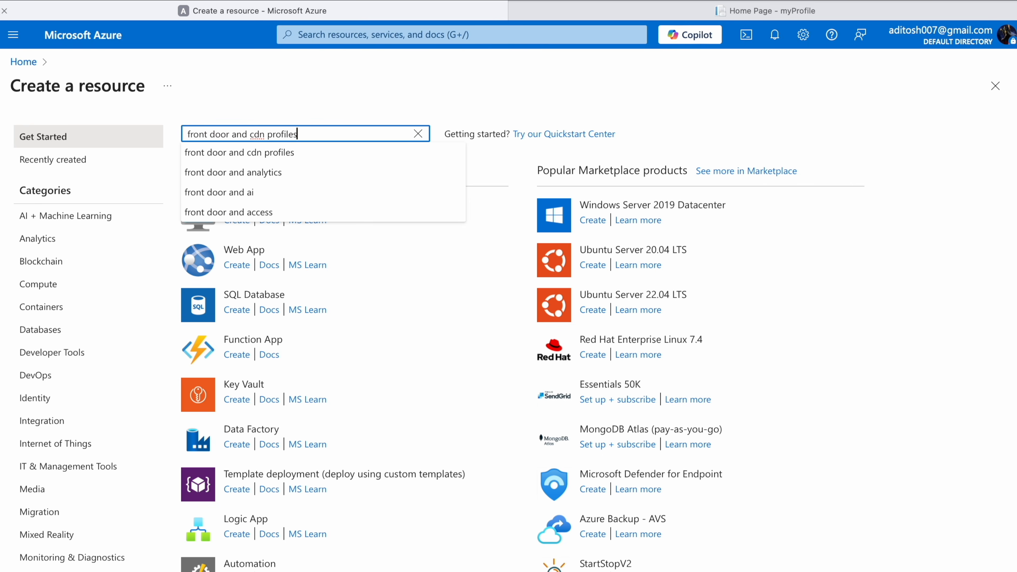
pyautogui.press('Return')
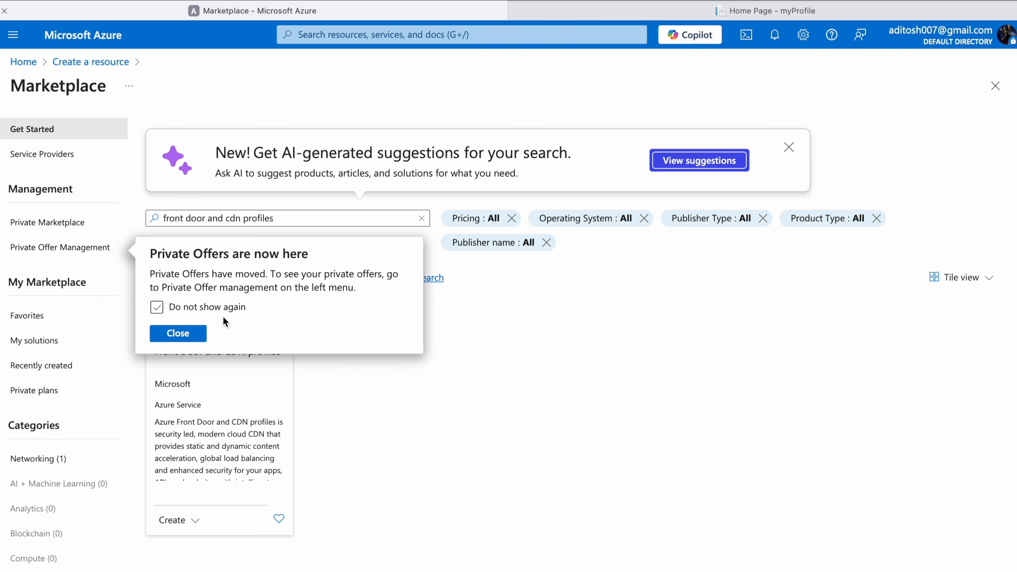
# - Try to create a Front Door and CDN profile with the Azure Front Door offering and Quick create
pyautogui.click(195, 333)
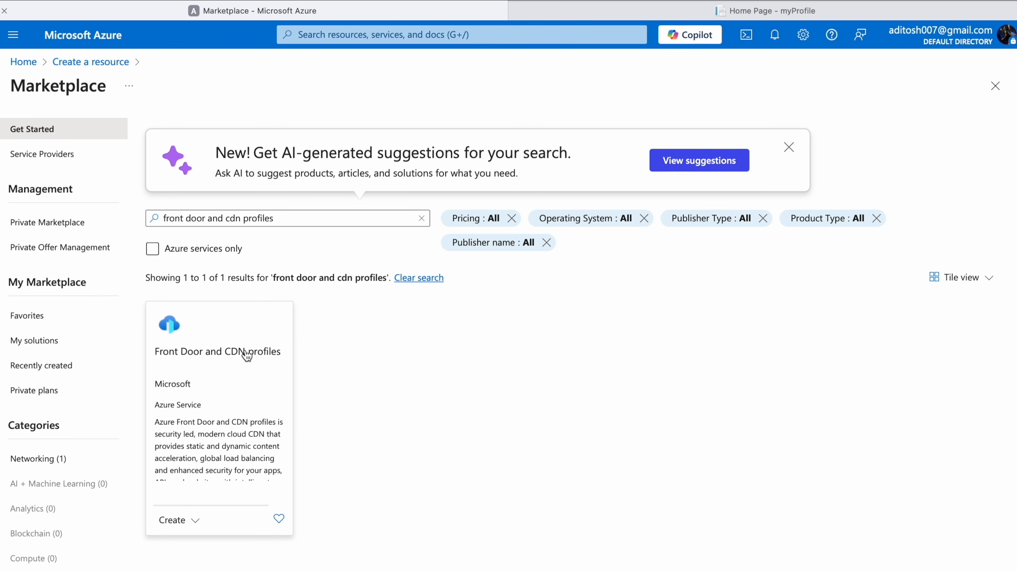
pyautogui.click(248, 355)
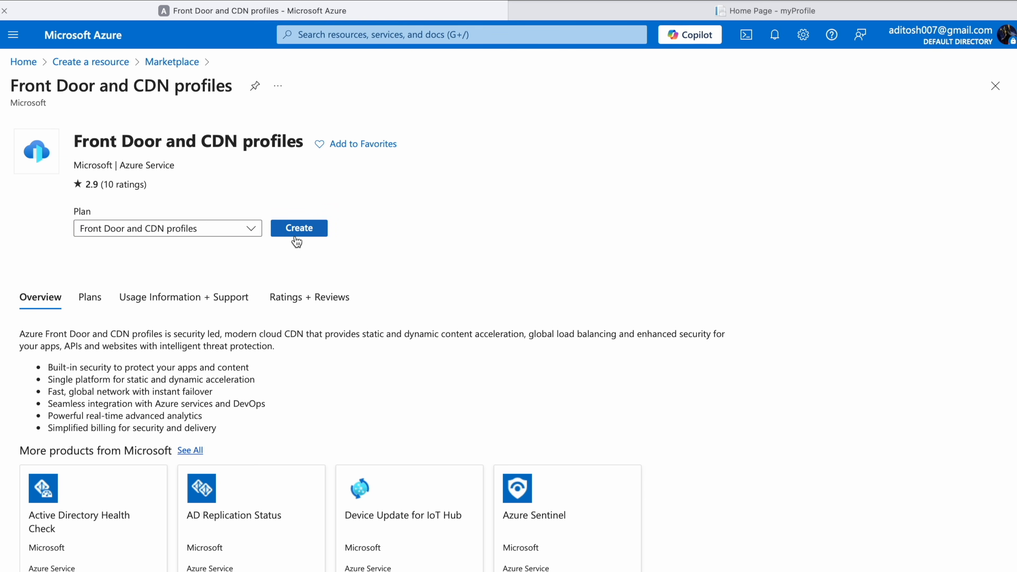
pyautogui.click(297, 237)
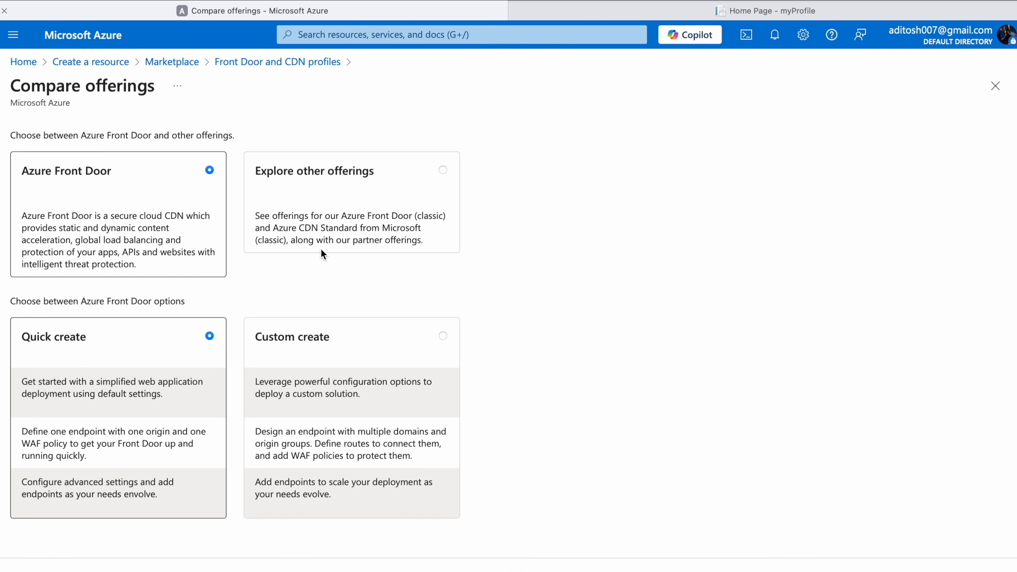
pyautogui.scroll(-1, 197, 339)
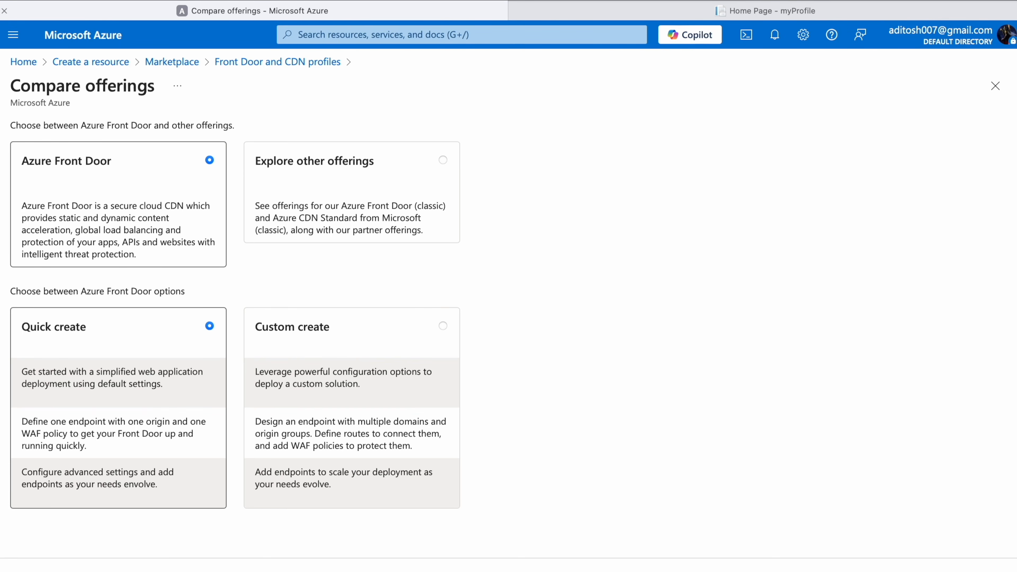
pyautogui.click(84, 571)
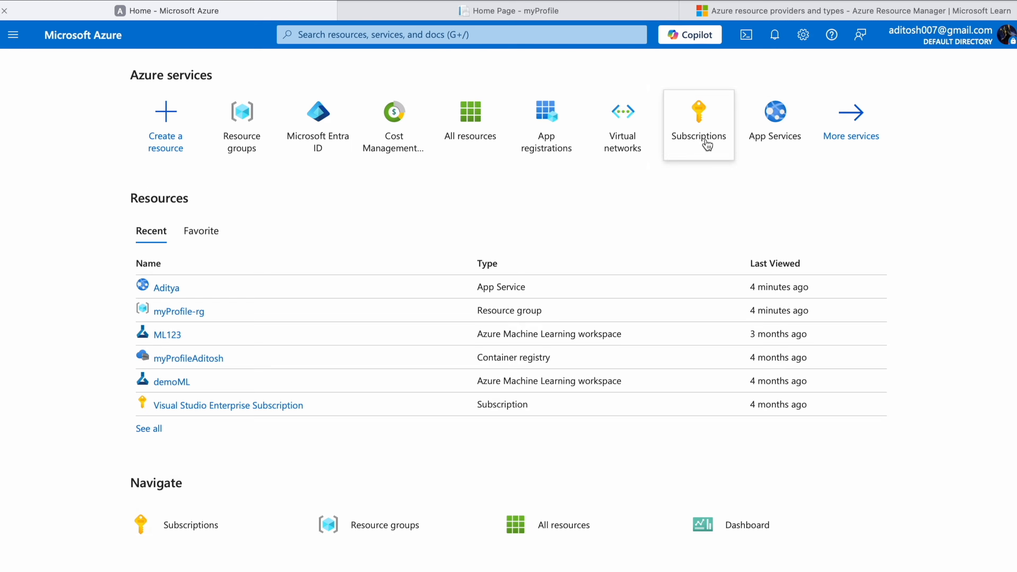
# - Open the resource providers list in the settings of the Visual Studio Enterprise Subscription
pyautogui.click(707, 145)
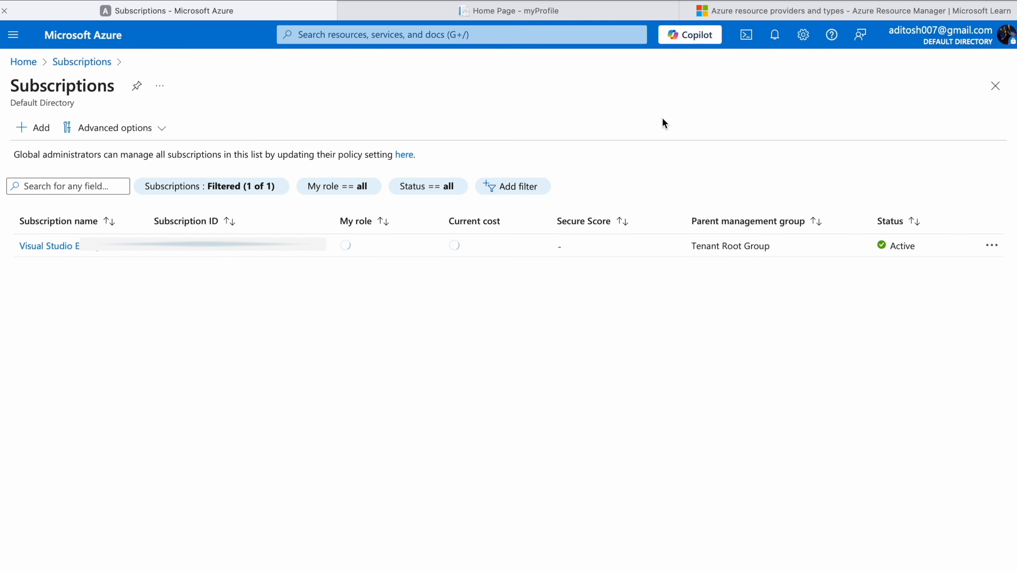
pyautogui.click(685, 11)
pyautogui.click(103, 276)
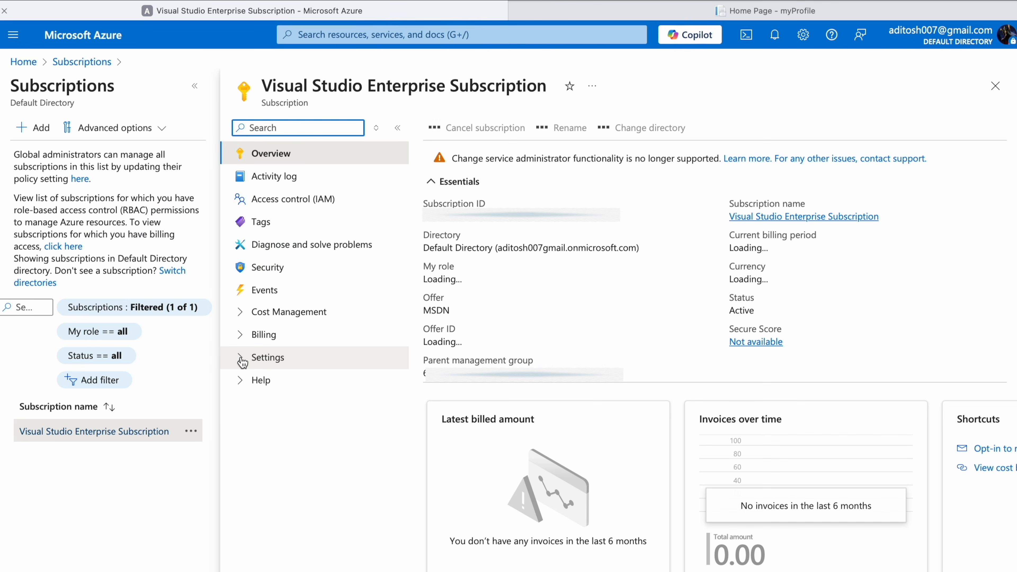
pyautogui.click(244, 357)
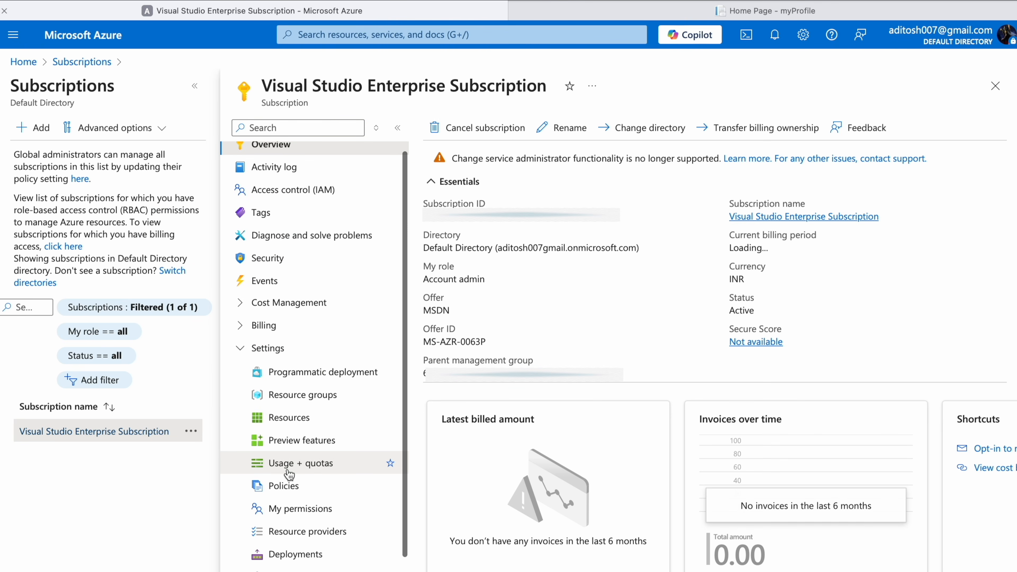
pyautogui.scroll(-3, 299, 509)
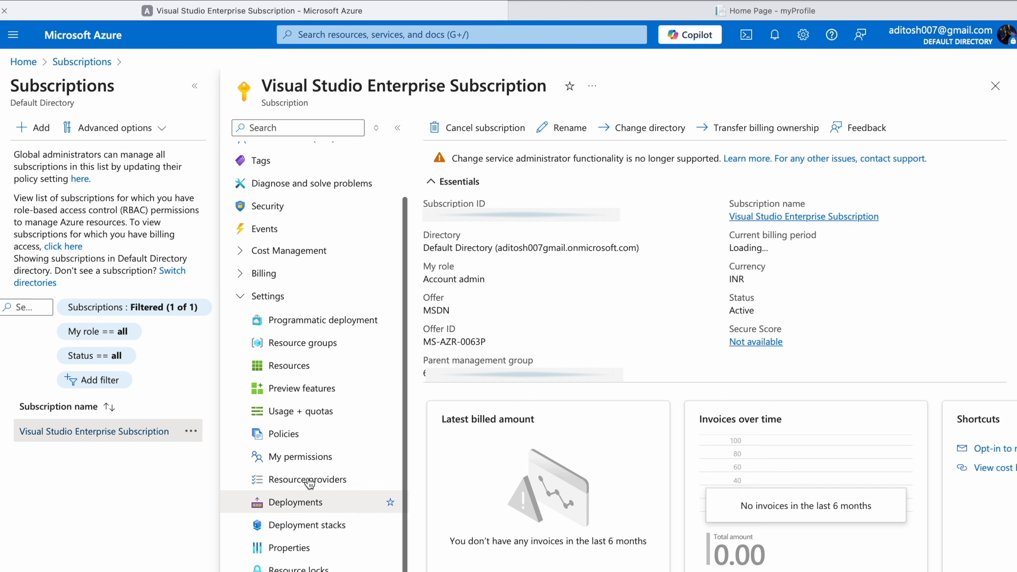
pyautogui.click(309, 481)
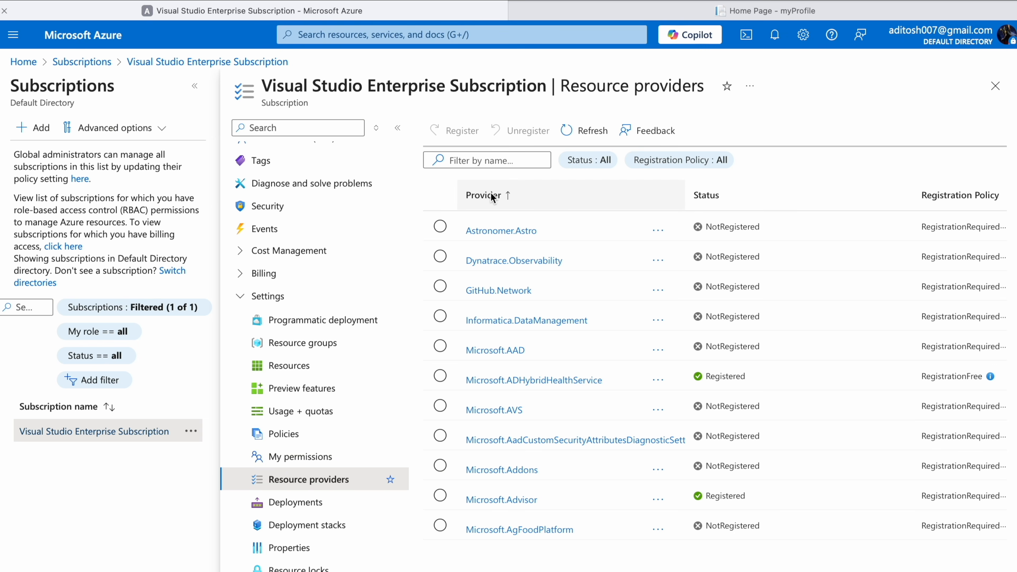
# - Filter the resource providers by "microsoft.cdn" and register the Microsoft.Cdn provider after reviewing its details
pyautogui.click(478, 165)
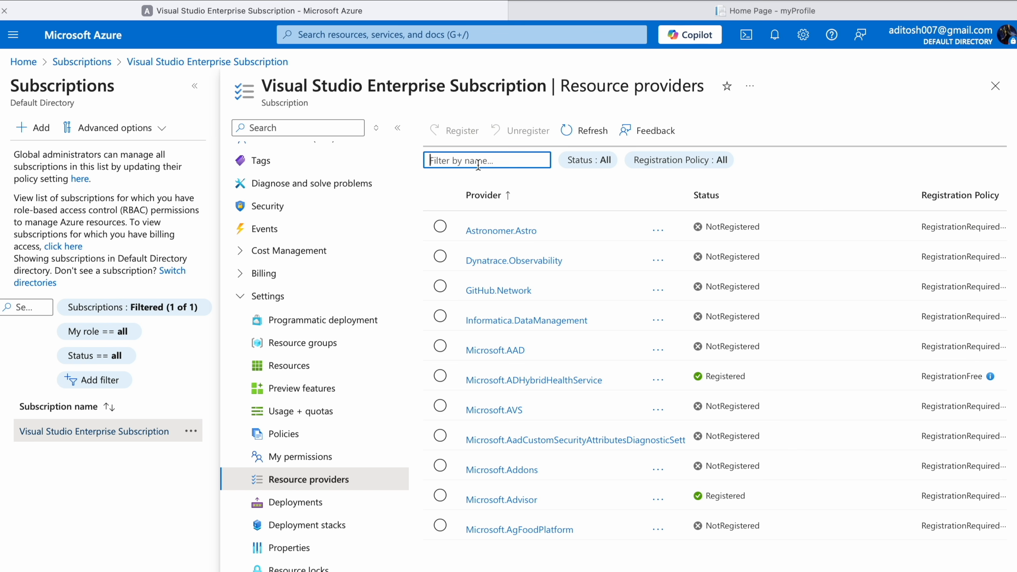
pyautogui.write('micro')
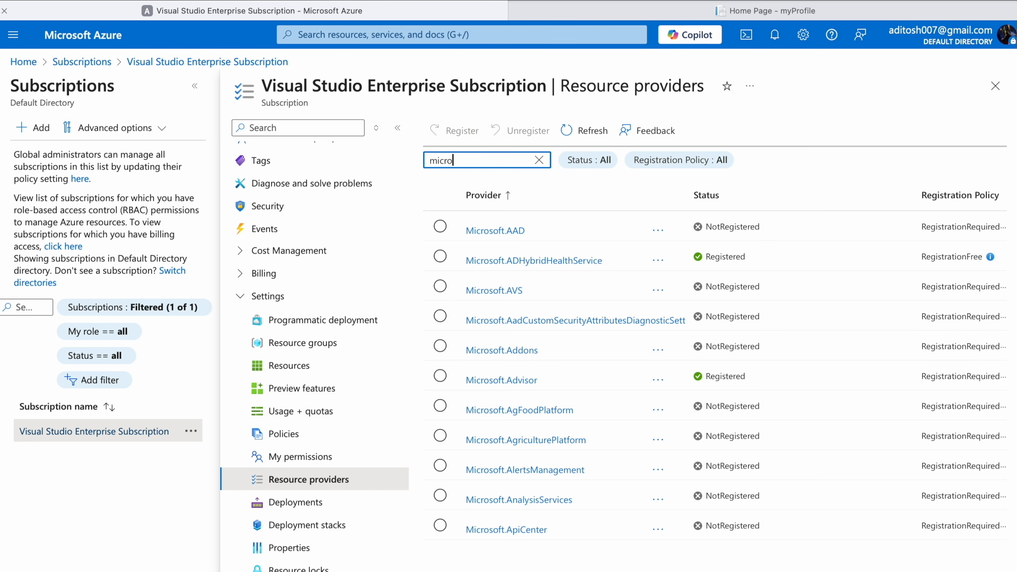
pyautogui.write('soft.cdn')
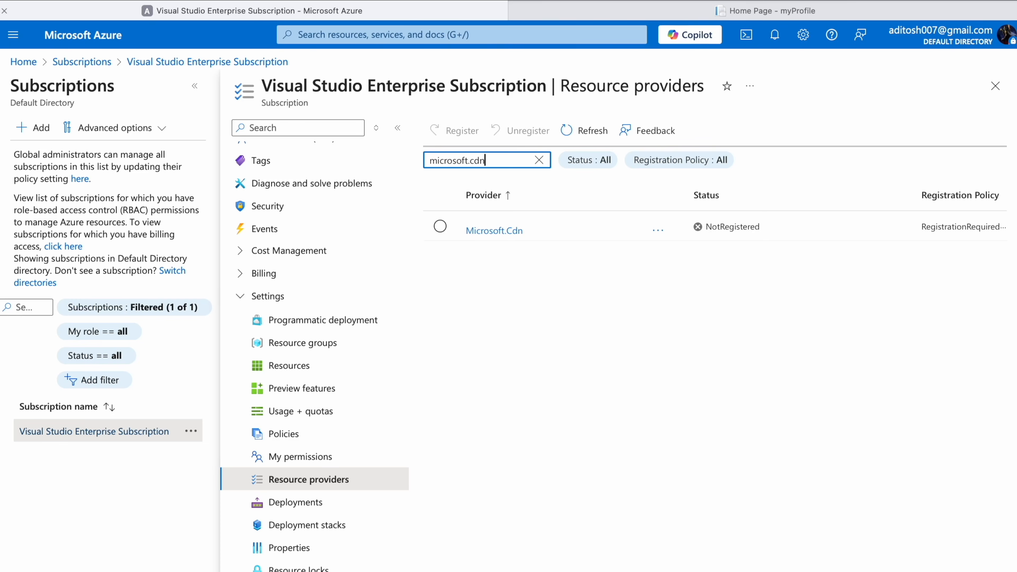
pyautogui.click(439, 226)
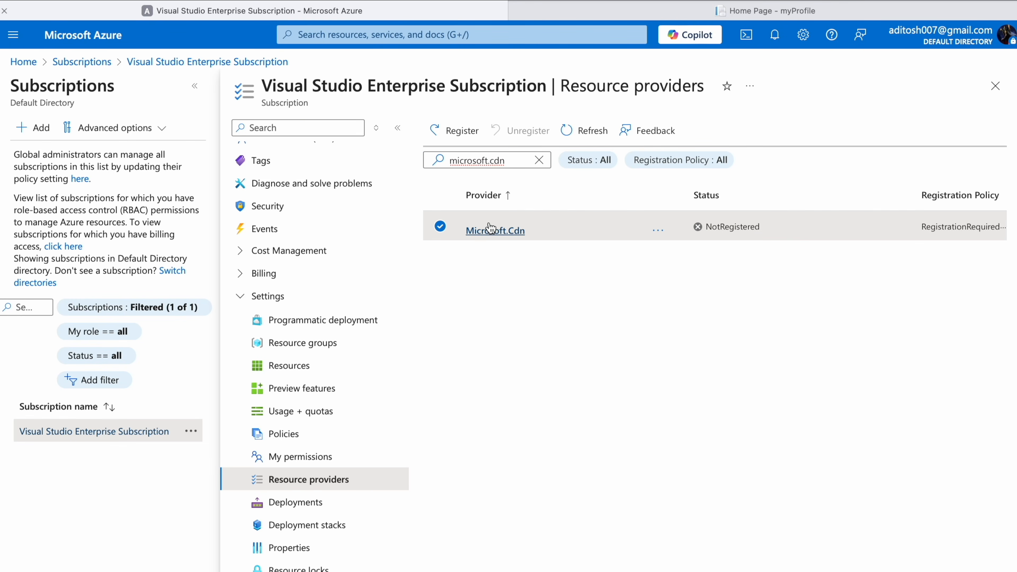
pyautogui.click(491, 233)
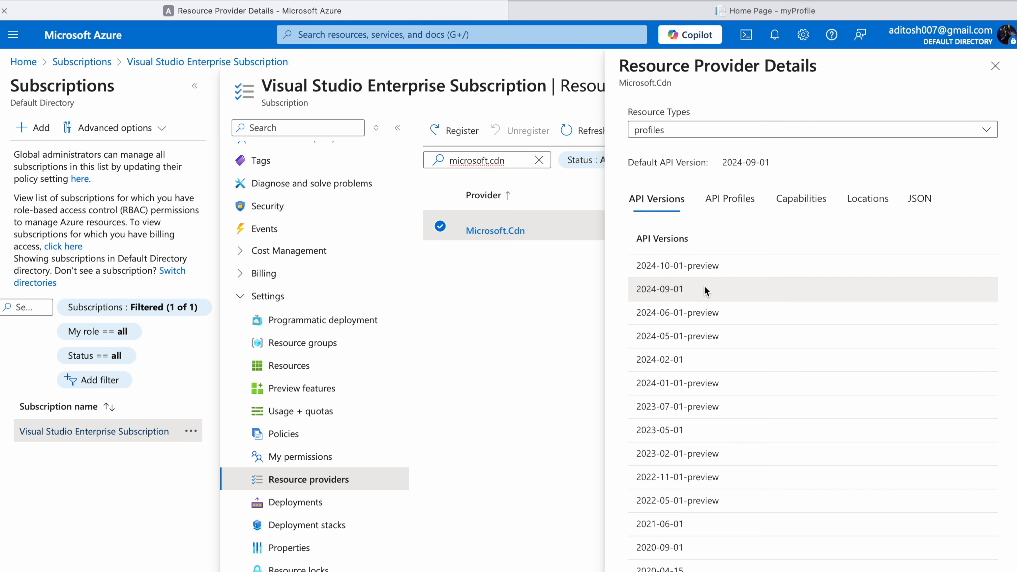
pyautogui.scroll(-5, 705, 290)
pyautogui.scroll(5, 705, 288)
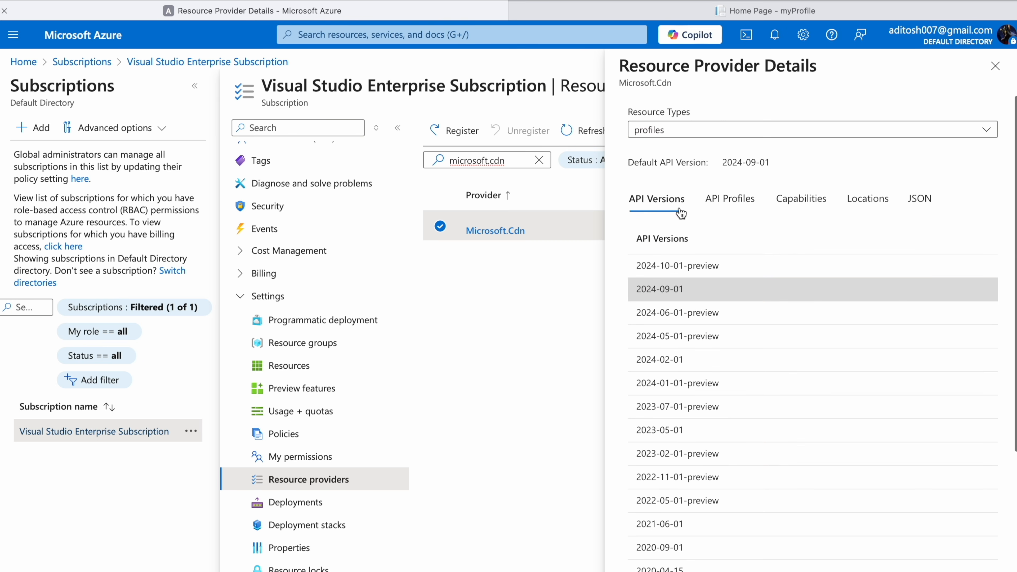
pyautogui.click(466, 133)
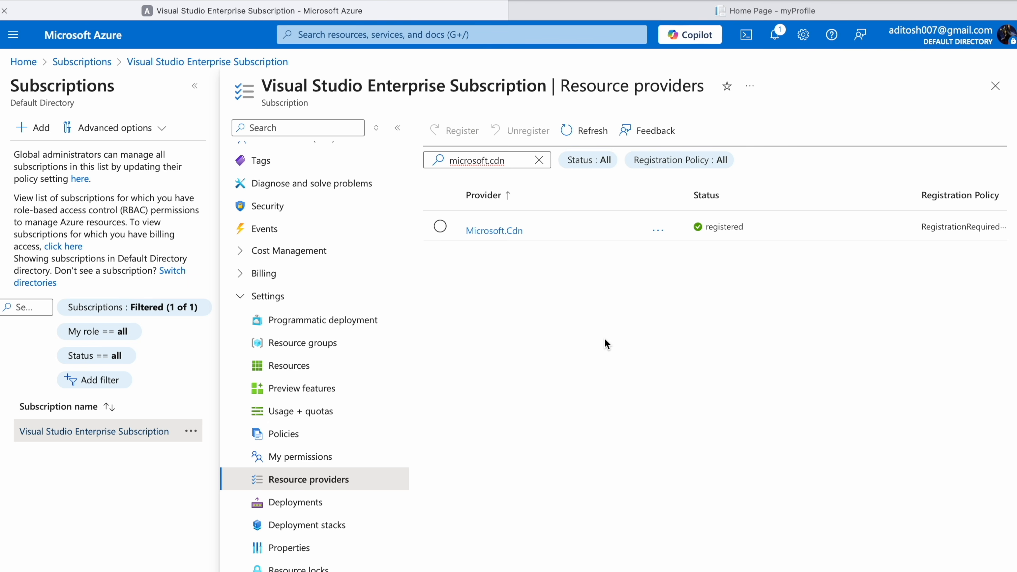
# - Start a new resource from the portal home and search the marketplace for "front door and cdn profiles"
pyautogui.click(23, 64)
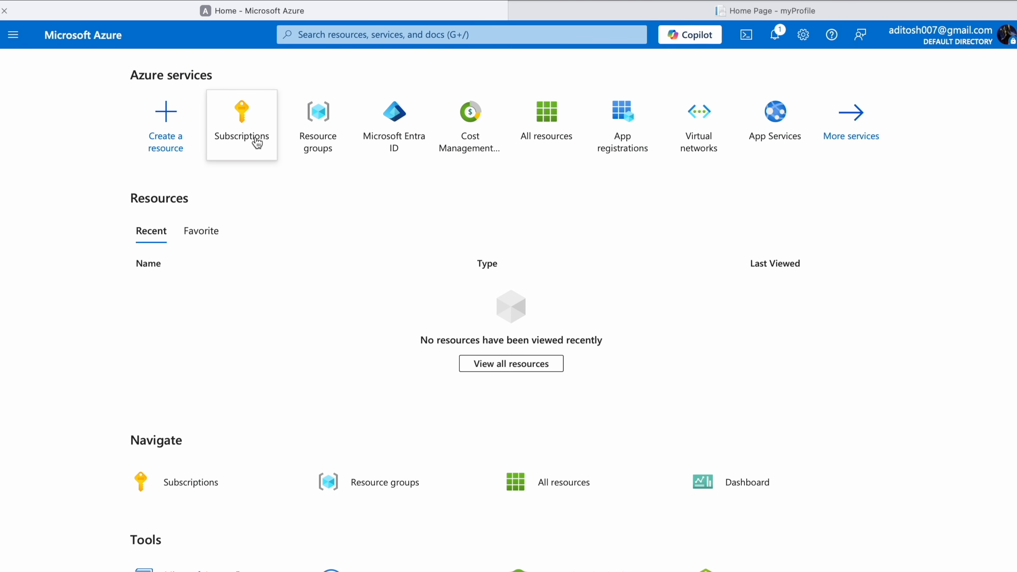
pyautogui.click(181, 143)
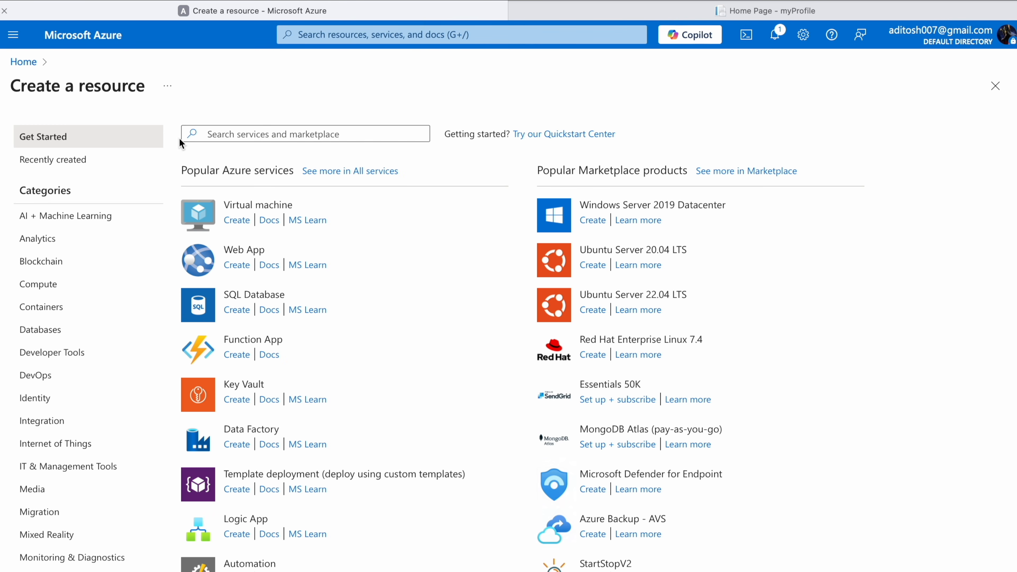
pyautogui.write('front ')
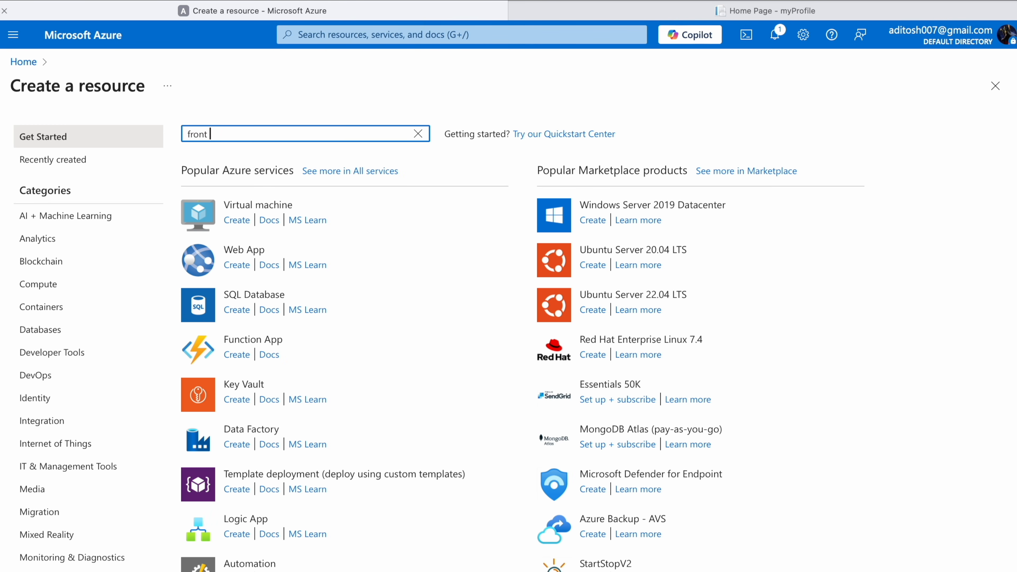
pyautogui.write('door and csn profiles')
pyautogui.press('Return')
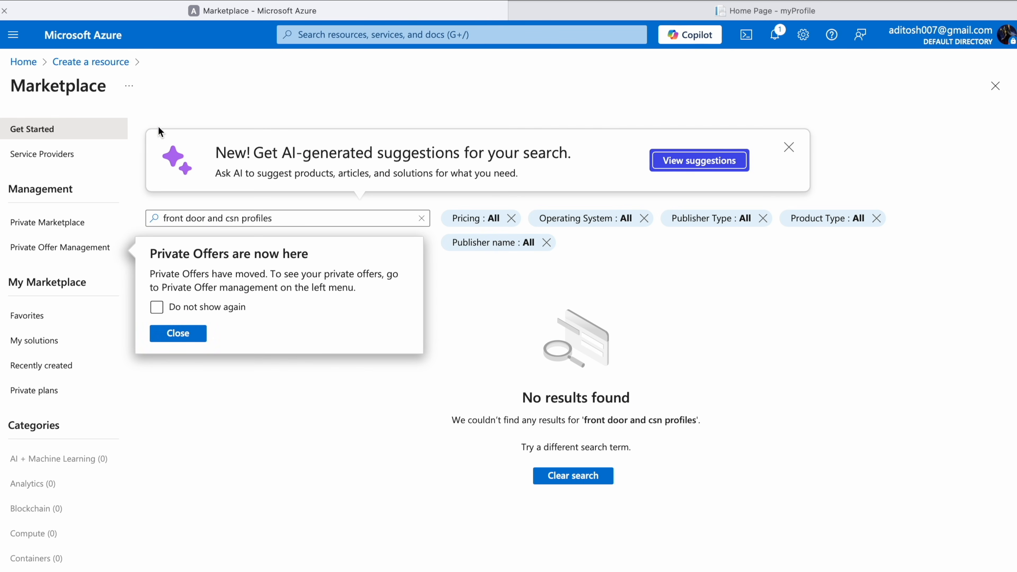
pyautogui.click(186, 341)
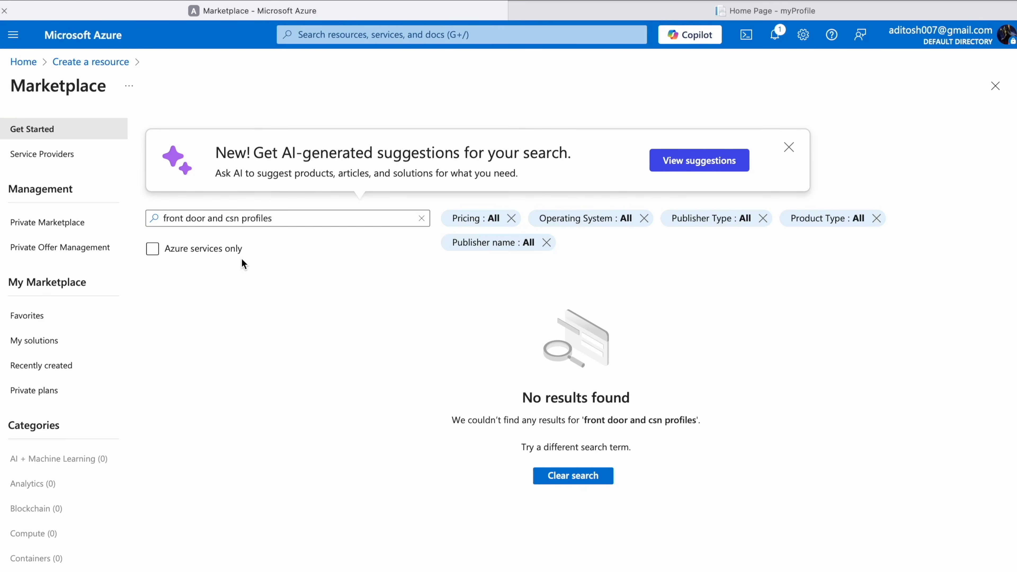
pyautogui.click(240, 218)
pyautogui.press('BackSpace')
pyautogui.press('BackSpace')
pyautogui.write('dn')
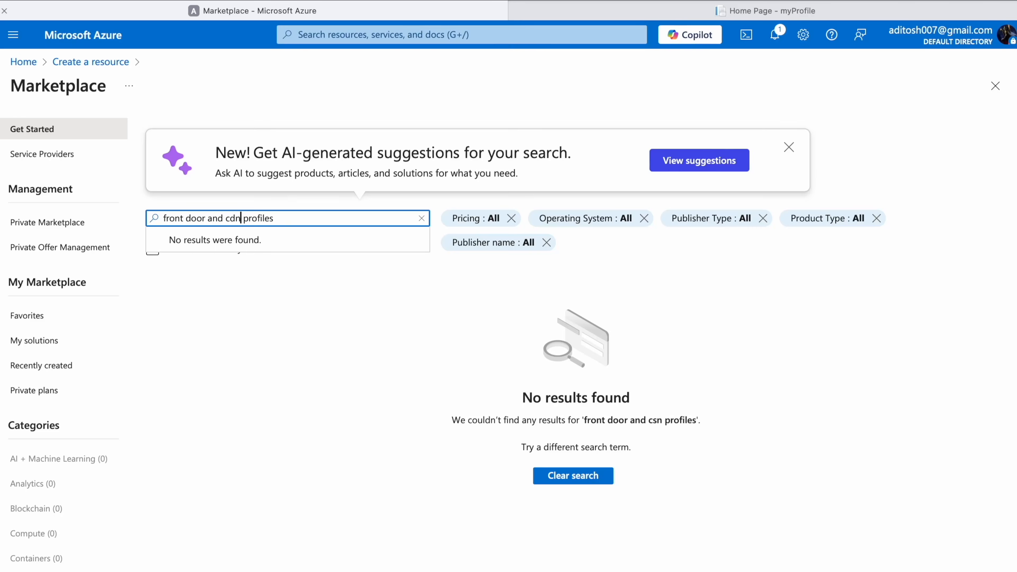
pyautogui.press('Return')
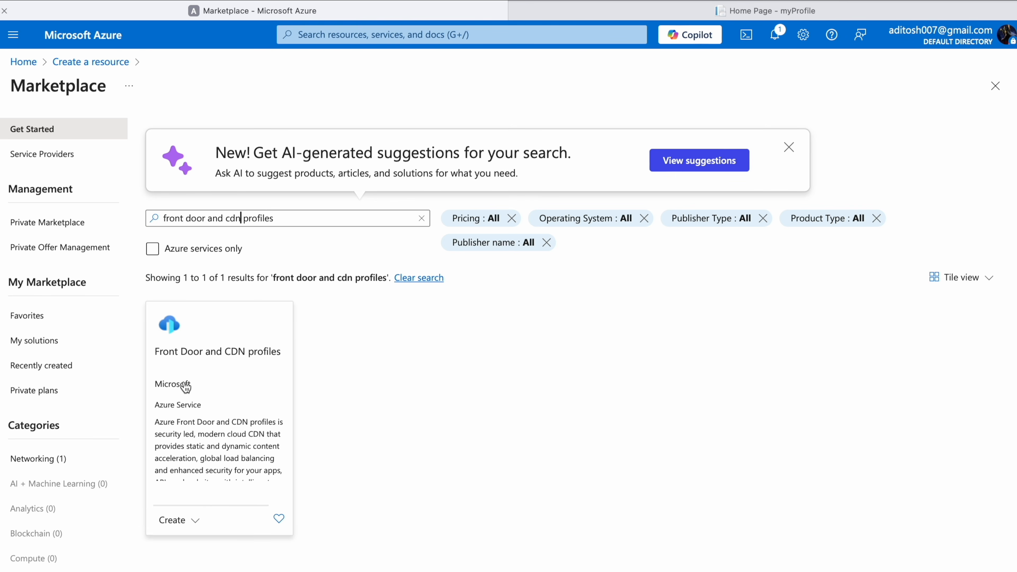
# - Begin creating a Front Door and CDN profile with the Azure Front Door offering and Quick create
pyautogui.click(178, 521)
pyautogui.click(182, 545)
pyautogui.click(206, 363)
pyautogui.click(299, 228)
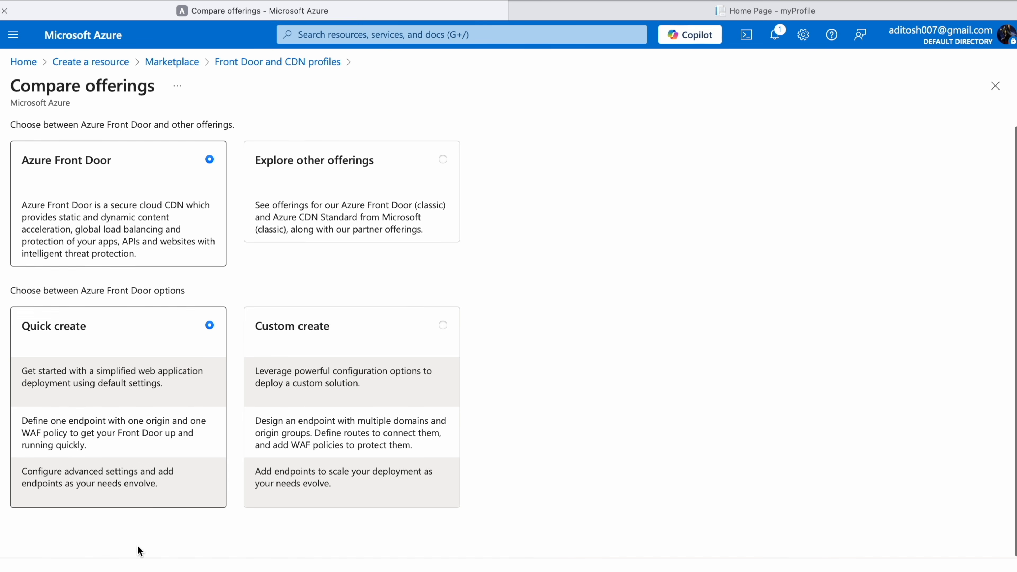
pyautogui.click(72, 570)
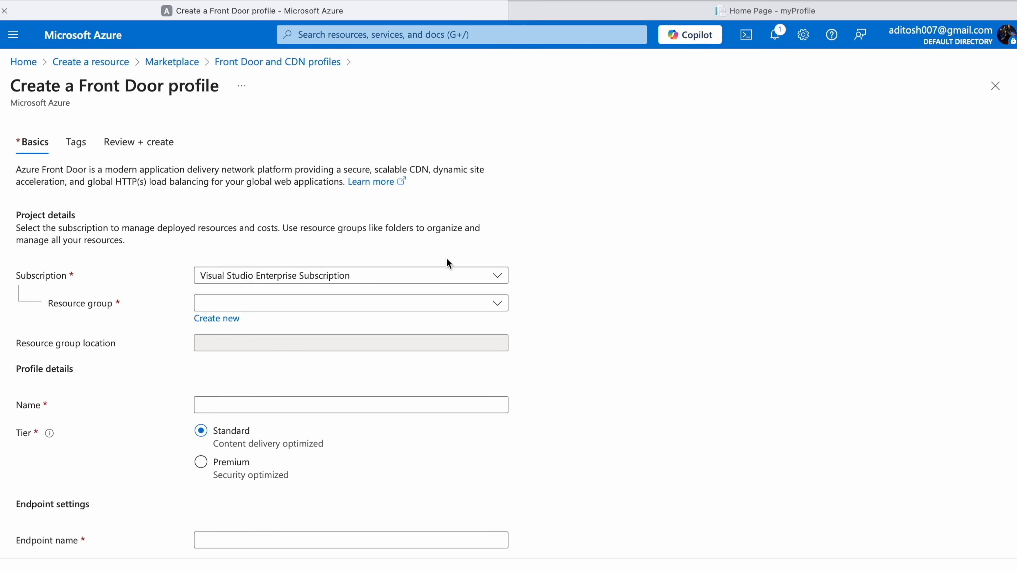
# - Assign the profile to the myProfile-rg resource group and name it frontDoor
pyautogui.click(291, 308)
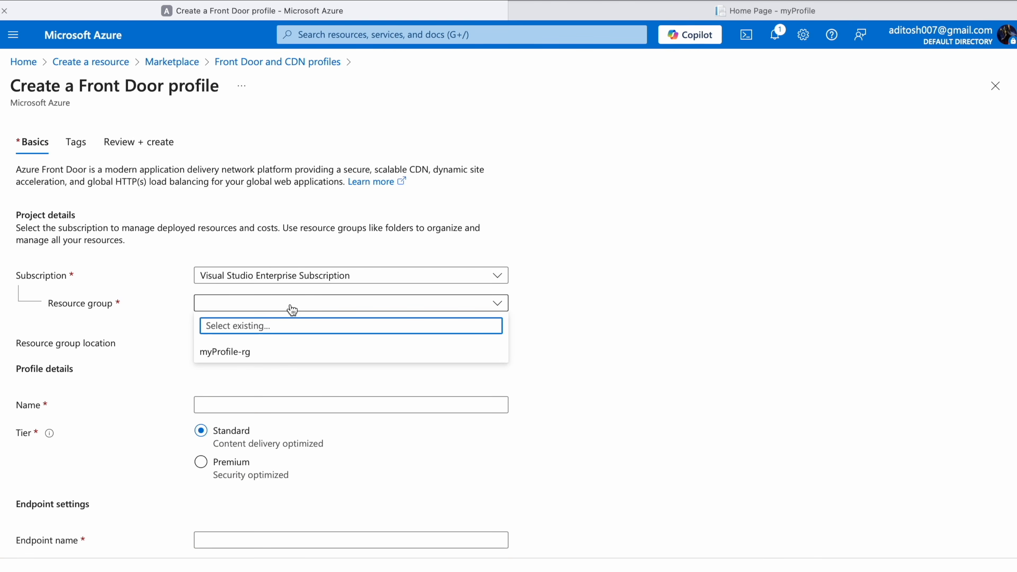
pyautogui.click(267, 353)
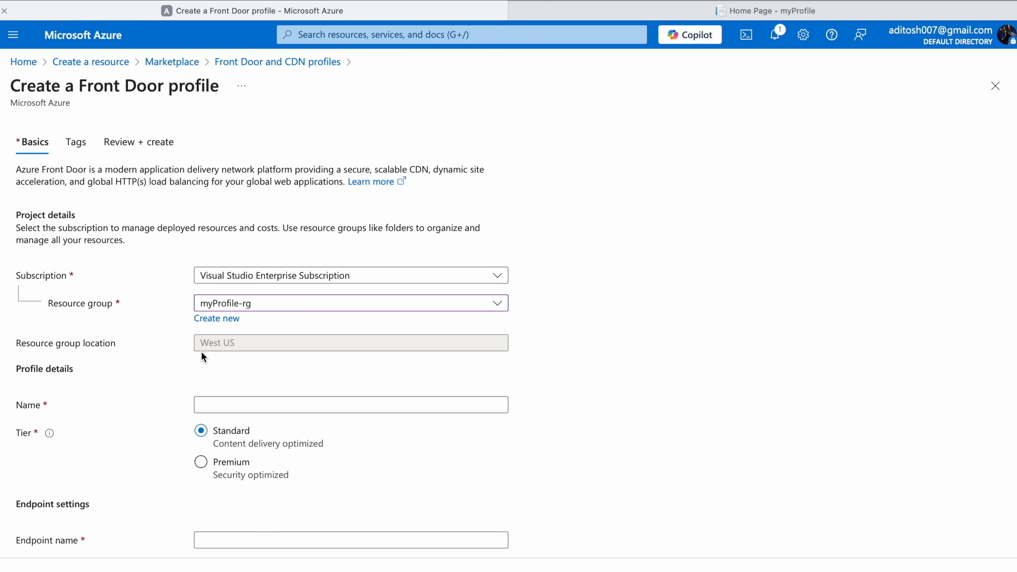
pyautogui.scroll(-2, 268, 363)
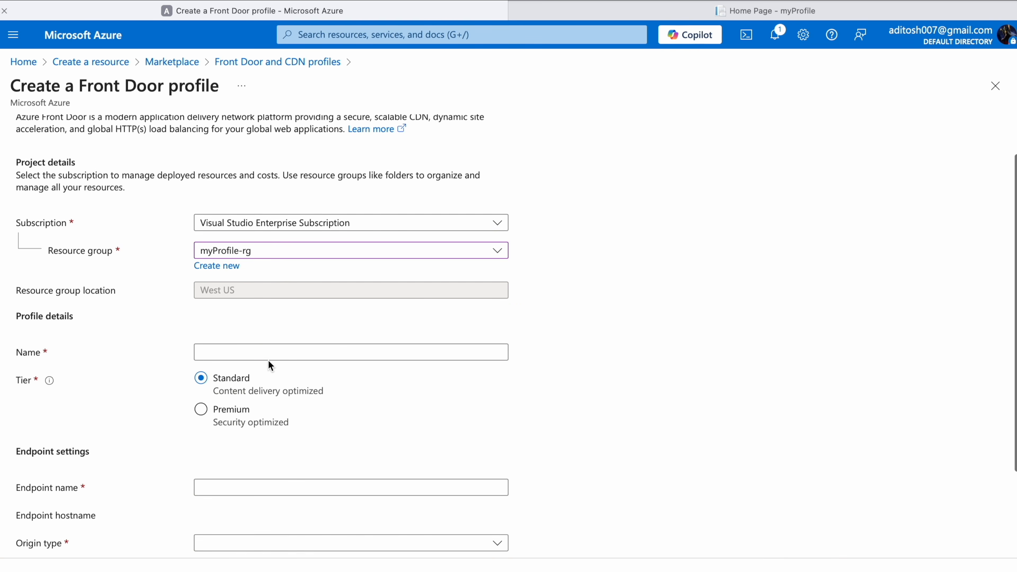
pyautogui.scroll(-1, 223, 341)
pyautogui.click(234, 325)
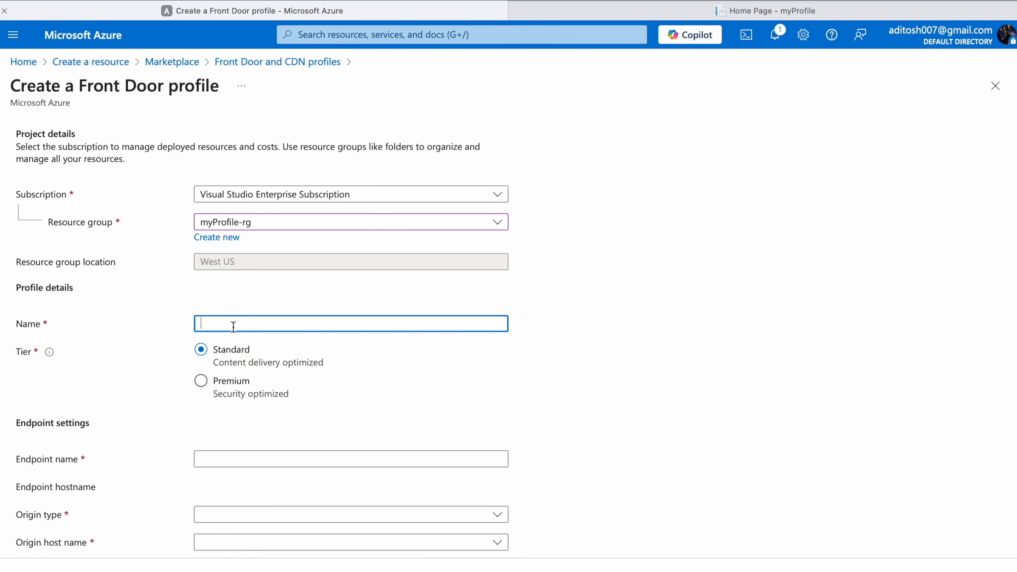
pyautogui.write('frontDoor')
# - Name the endpoint frontdoor and set its origin to App services with the deployed web app's azurewebsites.net host name
pyautogui.scroll(-2, 228, 407)
pyautogui.click(216, 400)
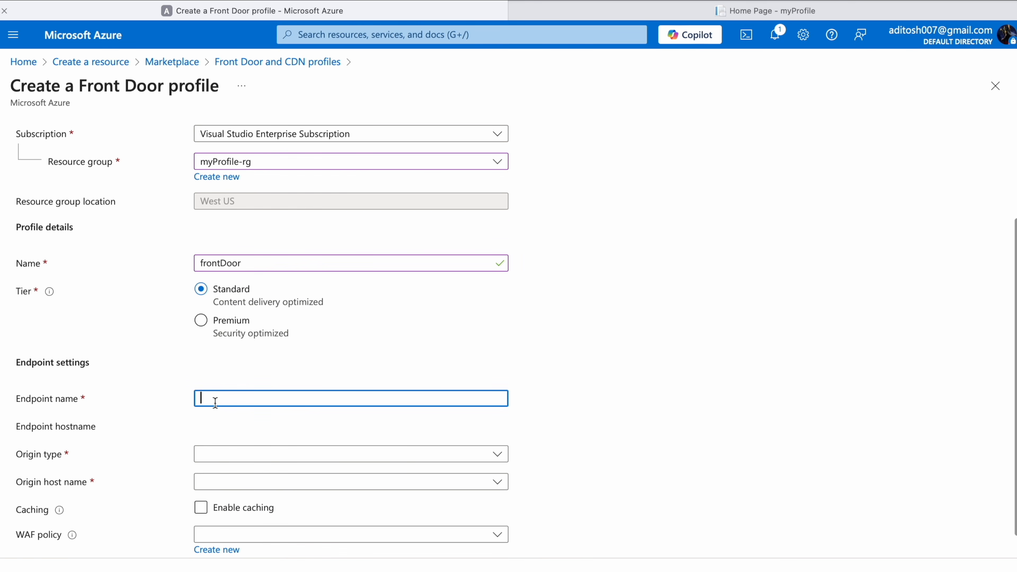
pyautogui.scroll(-1, 290, 417)
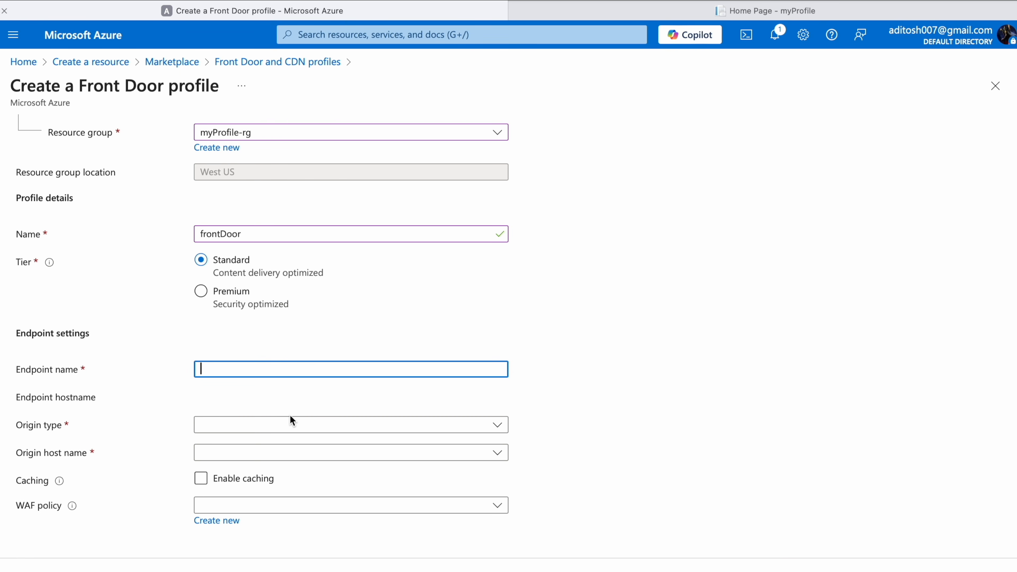
pyautogui.write('frontdoor')
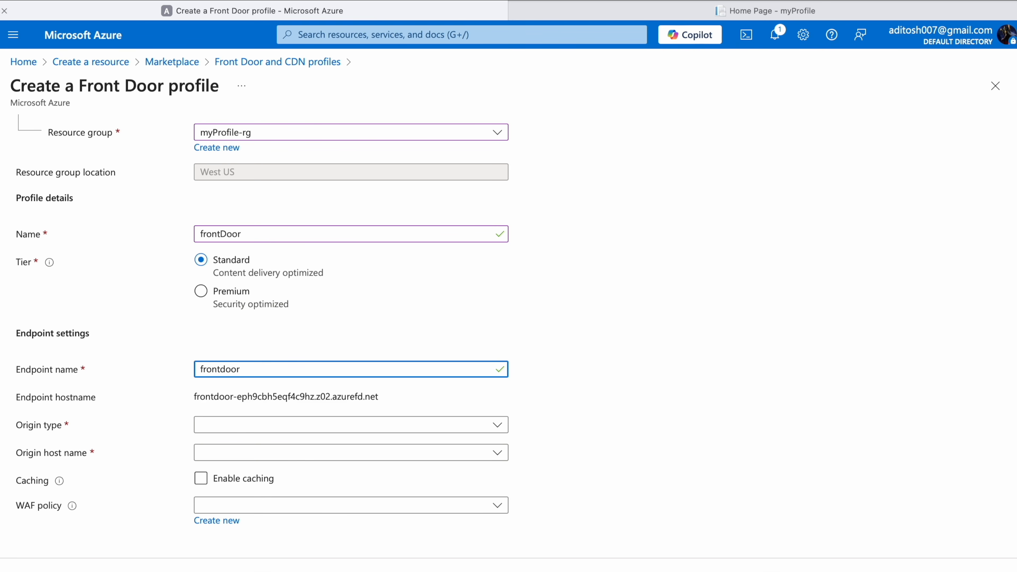
pyautogui.click(223, 426)
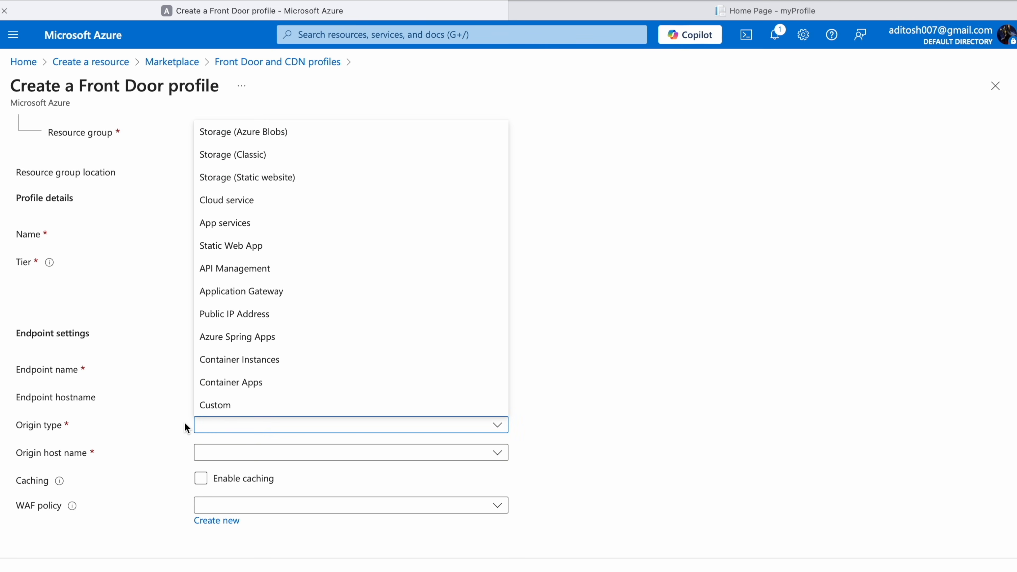
pyautogui.click(249, 235)
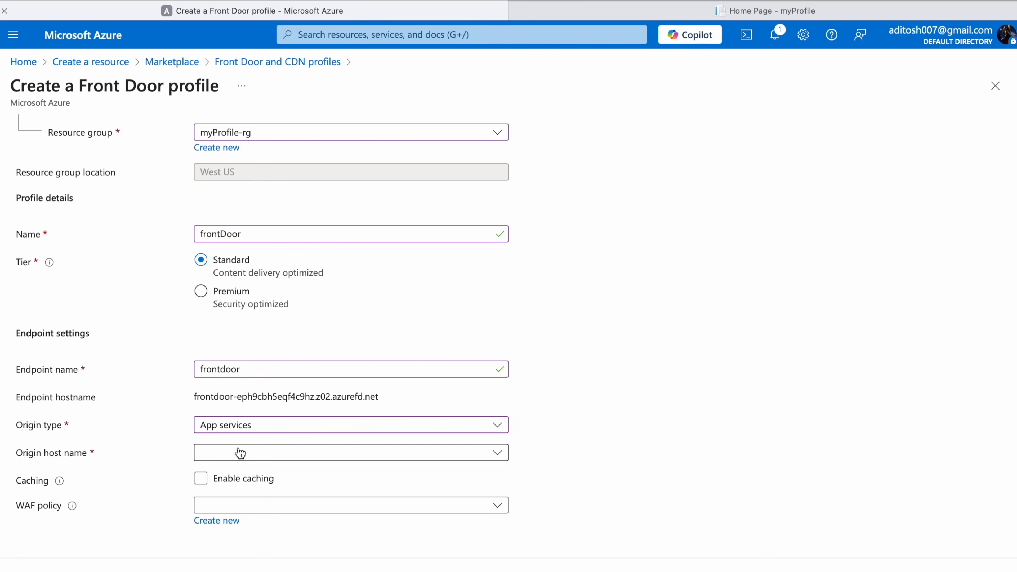
pyautogui.click(241, 453)
pyautogui.click(268, 526)
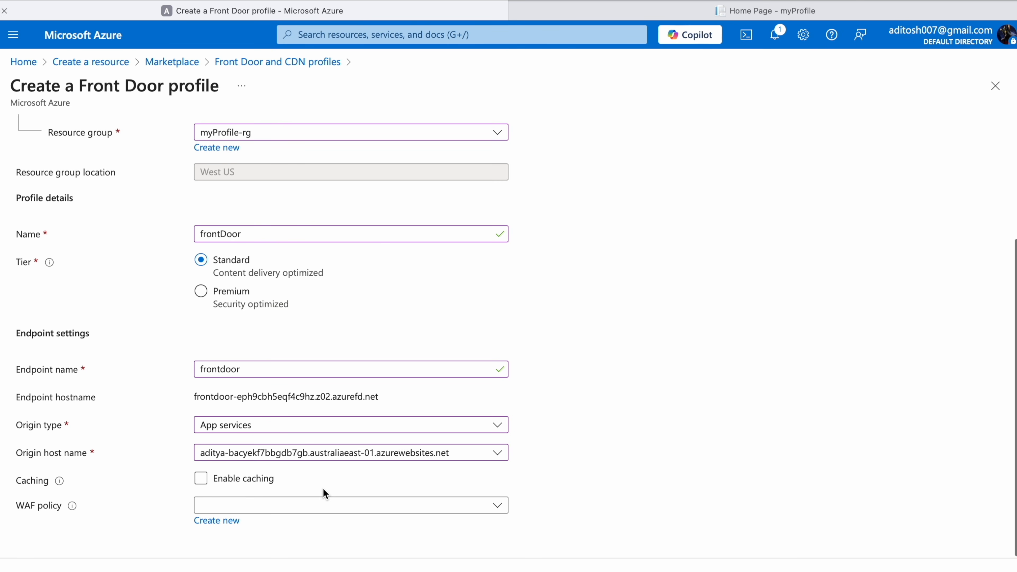
pyautogui.click(201, 479)
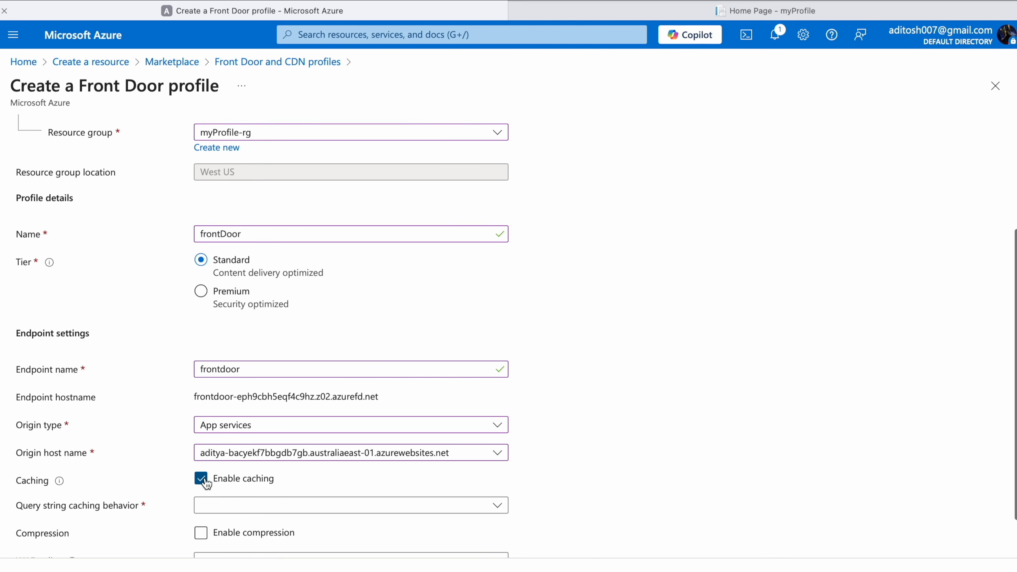
pyautogui.scroll(-1, 204, 485)
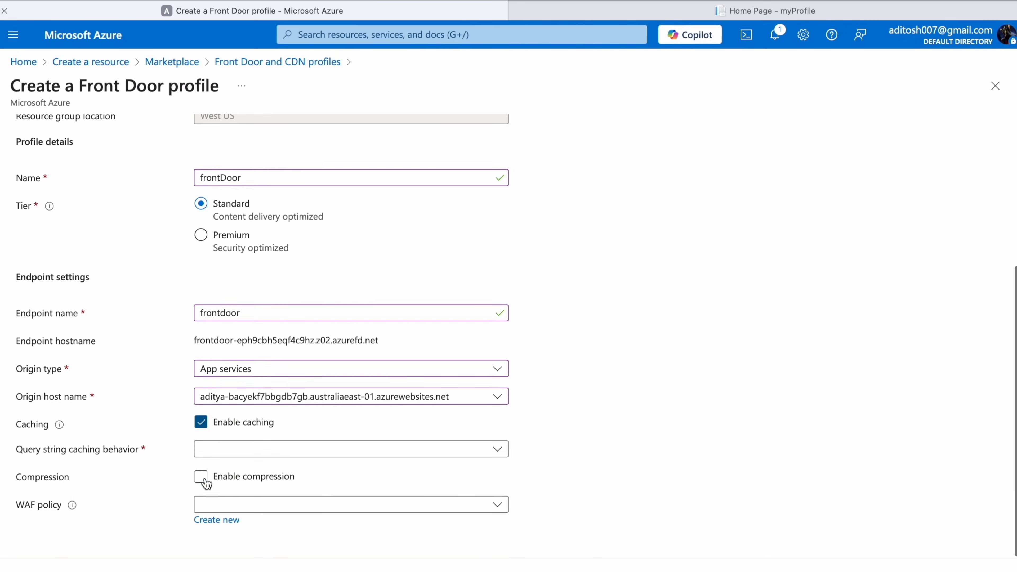
pyautogui.click(222, 454)
pyautogui.click(220, 453)
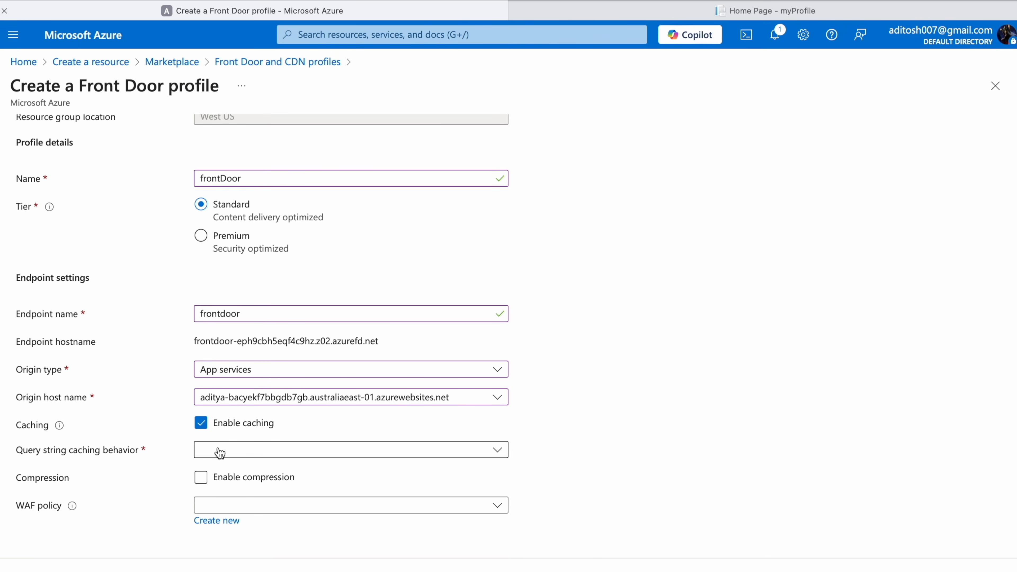
pyautogui.click(201, 422)
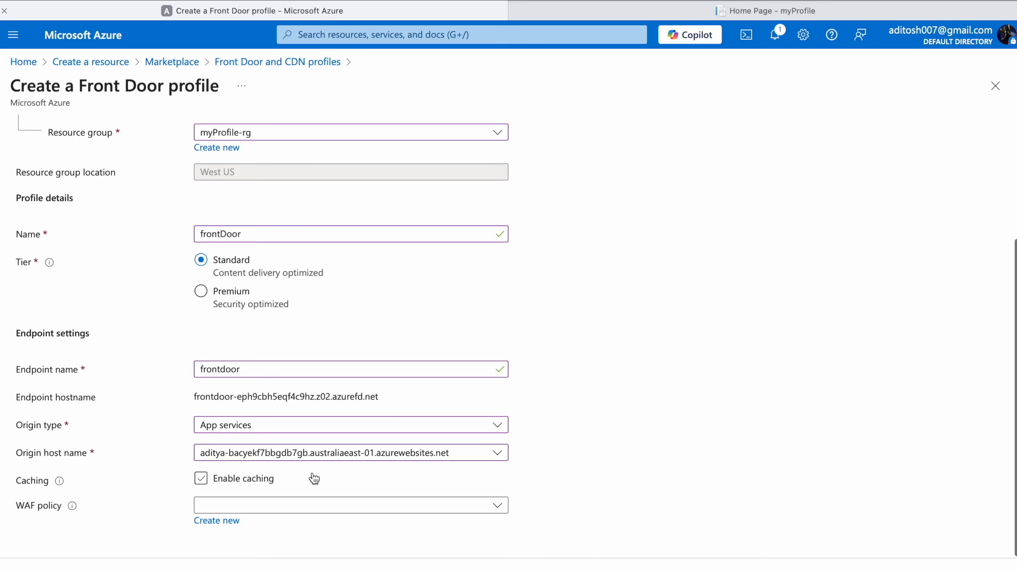
pyautogui.click(257, 504)
pyautogui.click(575, 464)
# - Create the Front Door profile without tags and open the deployed frontDoor resource
pyautogui.click(200, 571)
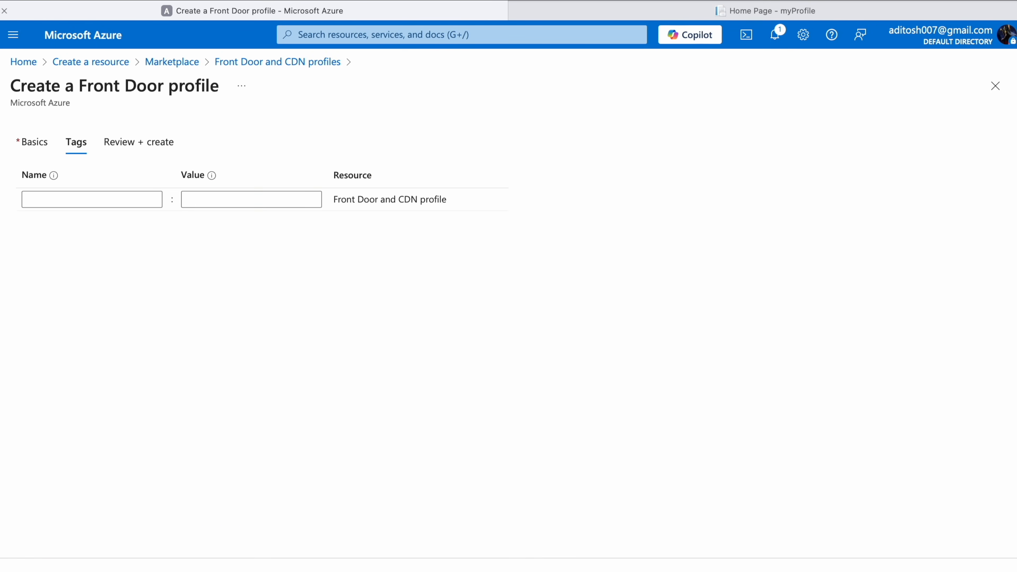
pyautogui.click(201, 571)
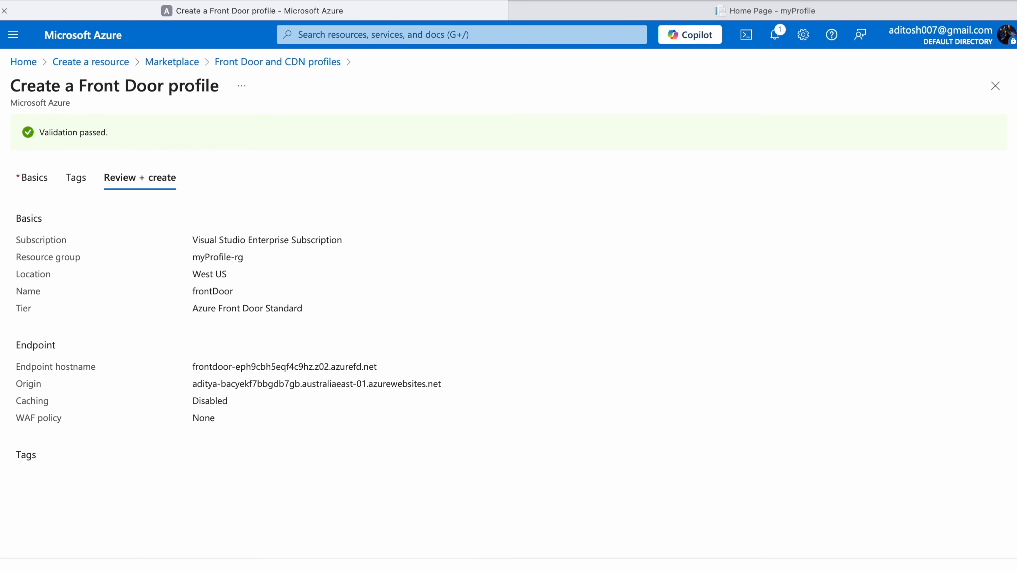
pyautogui.click(36, 571)
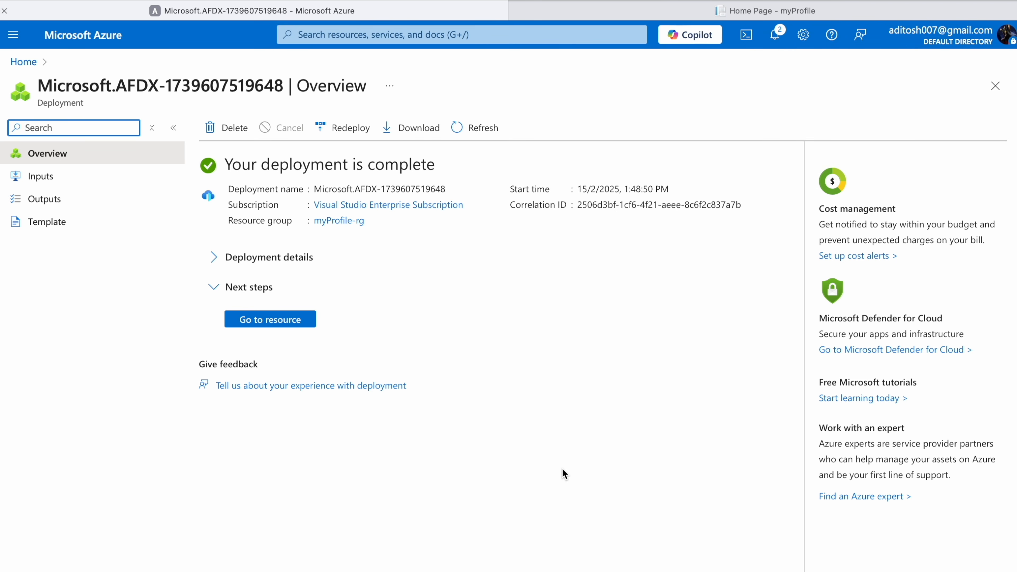
pyautogui.click(290, 317)
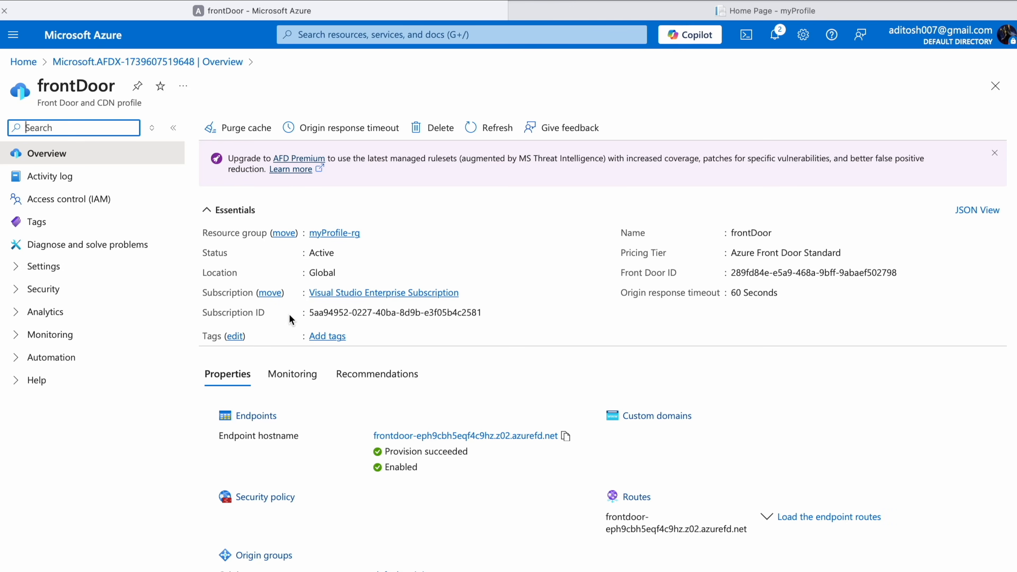
# - Enable the system assigned managed identity in the frontDoor profile's security settings, save it and confirm the registration
pyautogui.click(82, 271)
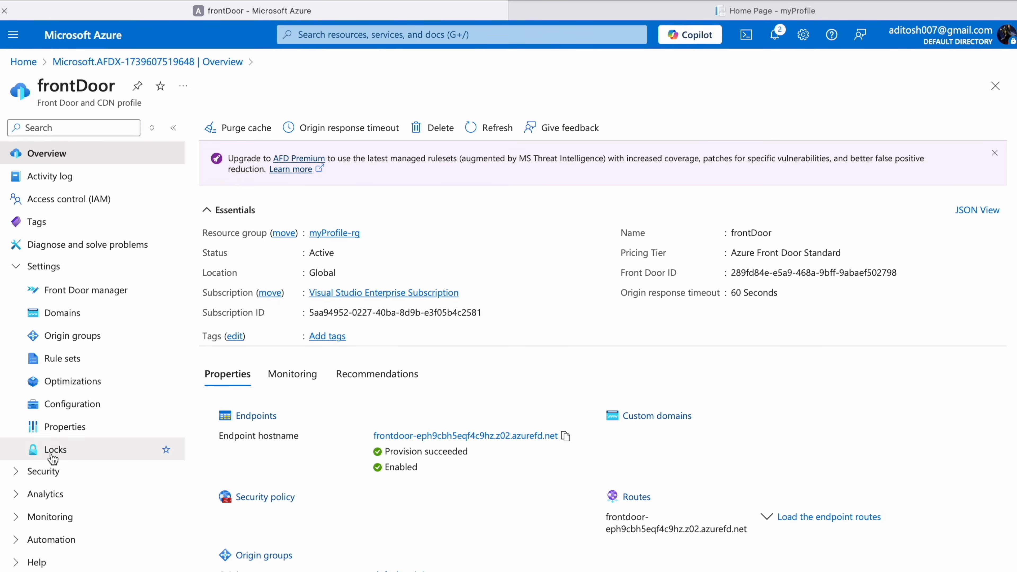
pyautogui.click(59, 481)
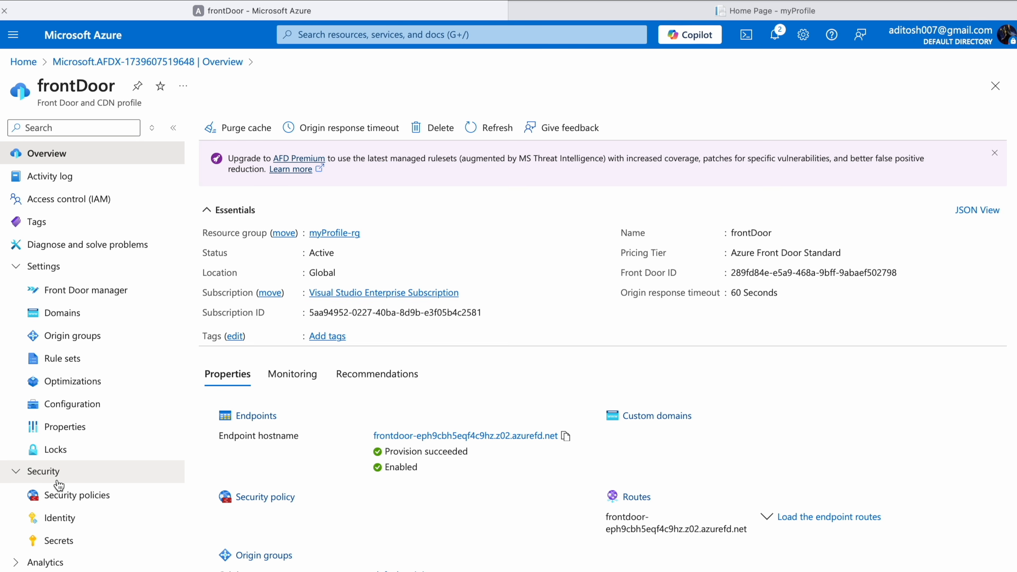
pyautogui.click(72, 526)
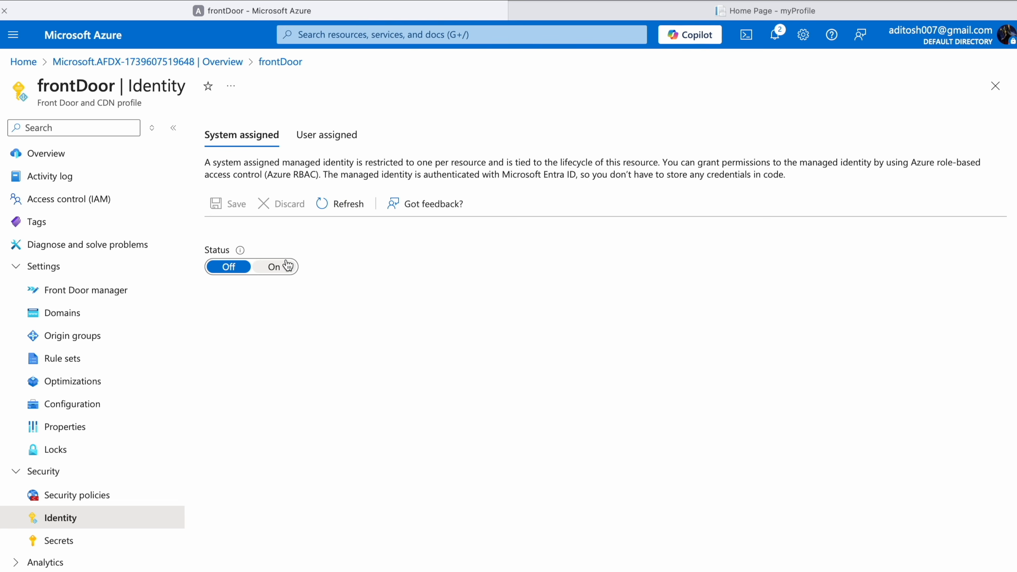
pyautogui.click(287, 266)
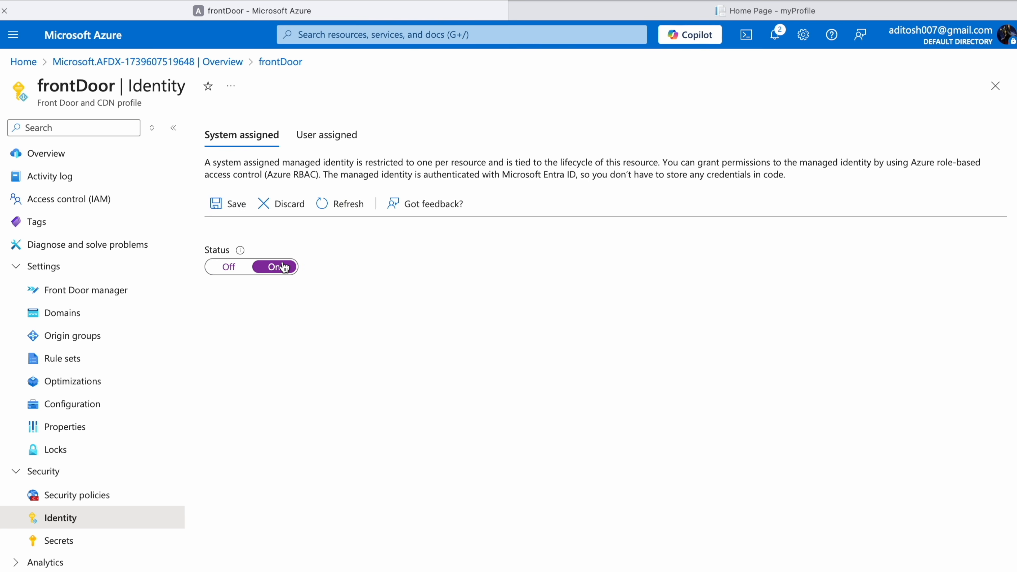
pyautogui.click(225, 204)
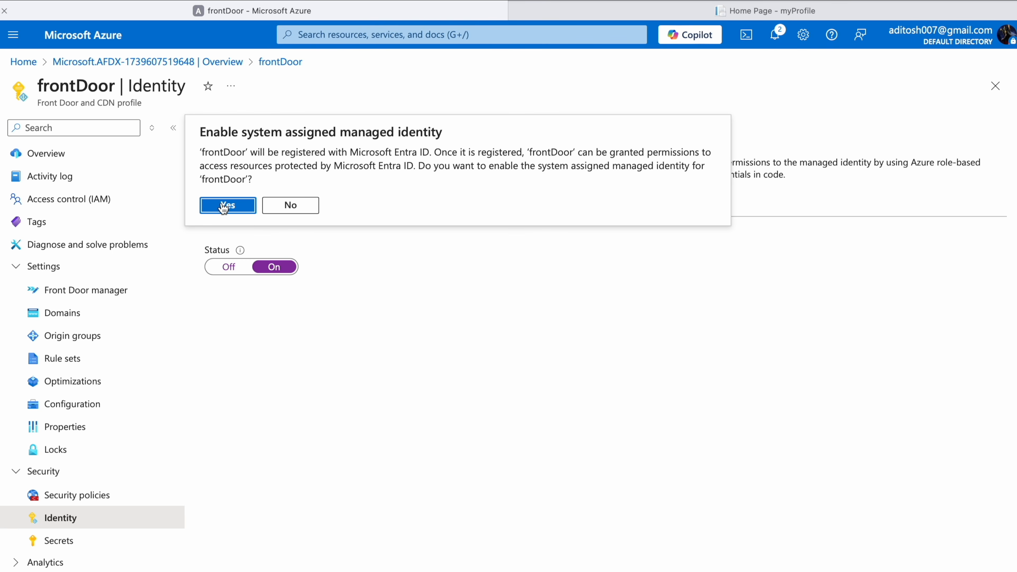
pyautogui.click(226, 206)
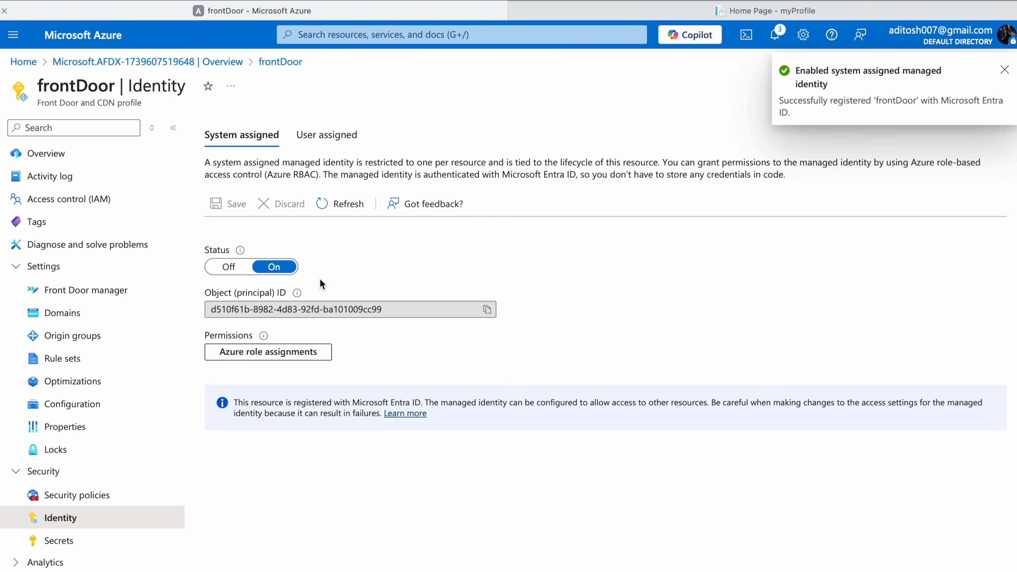
pyautogui.moveTo(205, 292); pyautogui.dragTo(286, 293)
pyautogui.click(573, 274)
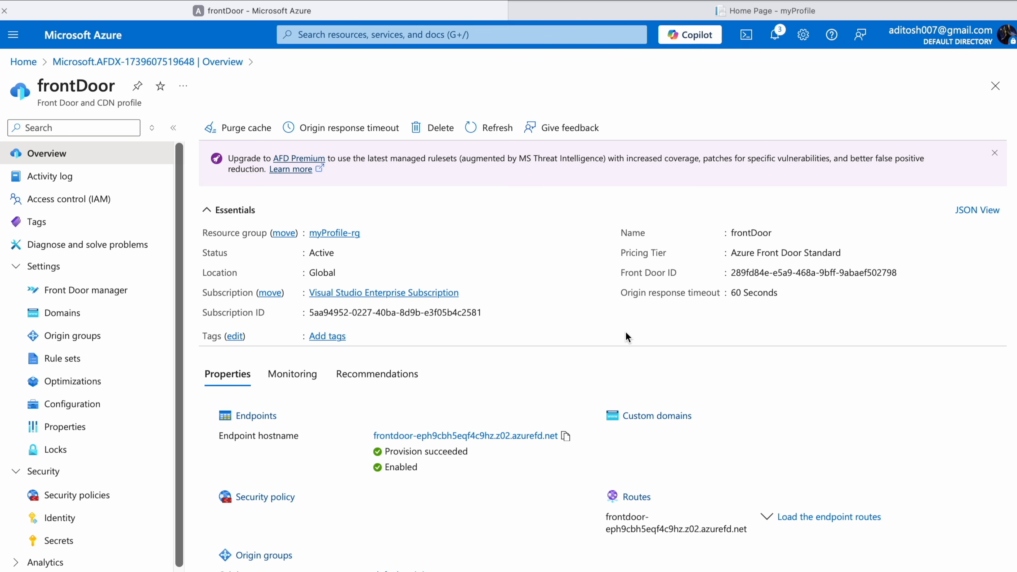
# - Copy the frontDoor endpoint hostname and open it in a new browser tab beside the original myProfile page
pyautogui.scroll(-2, 626, 332)
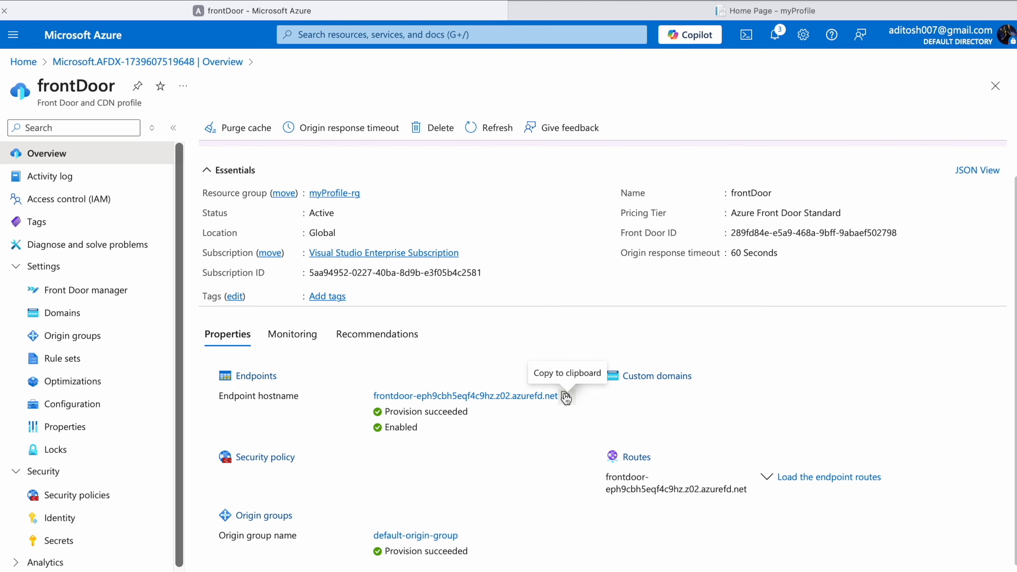
pyautogui.click(683, 8)
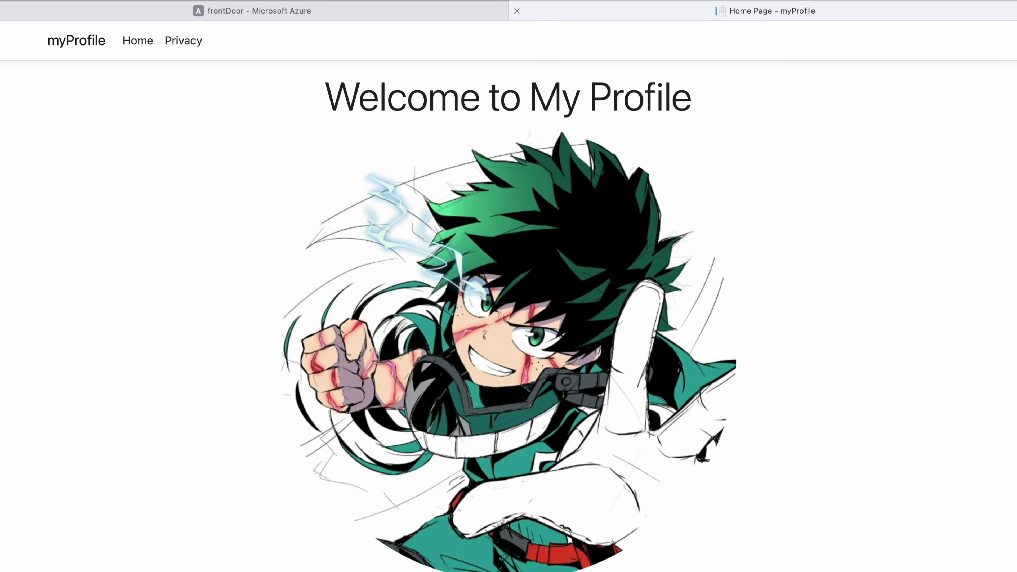
pyautogui.press('super+t')
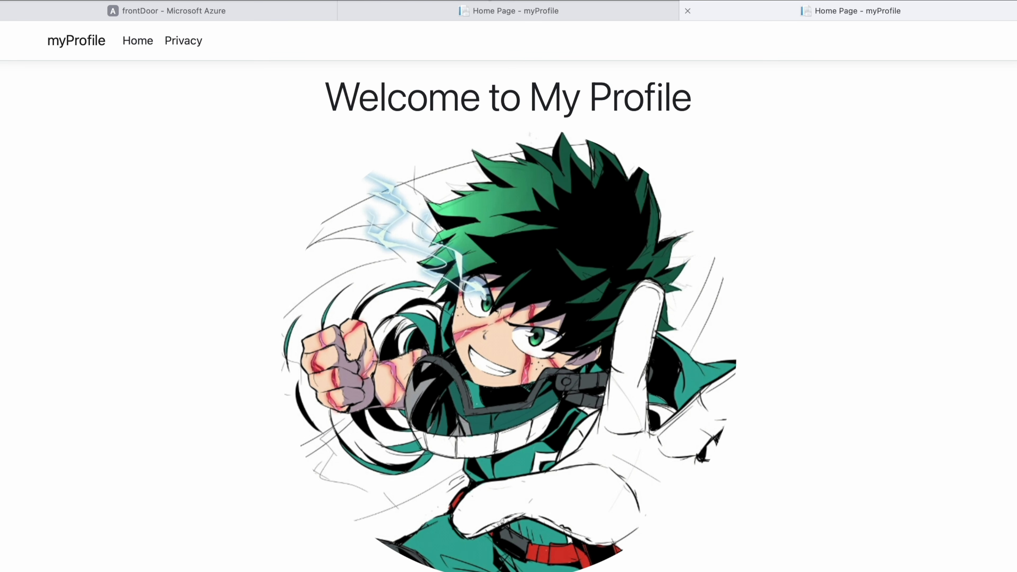
# - Return to the frontDoor resource and examine default-origin-group's origin, session affinity, health probe and load balancing settings
pyautogui.click(249, 17)
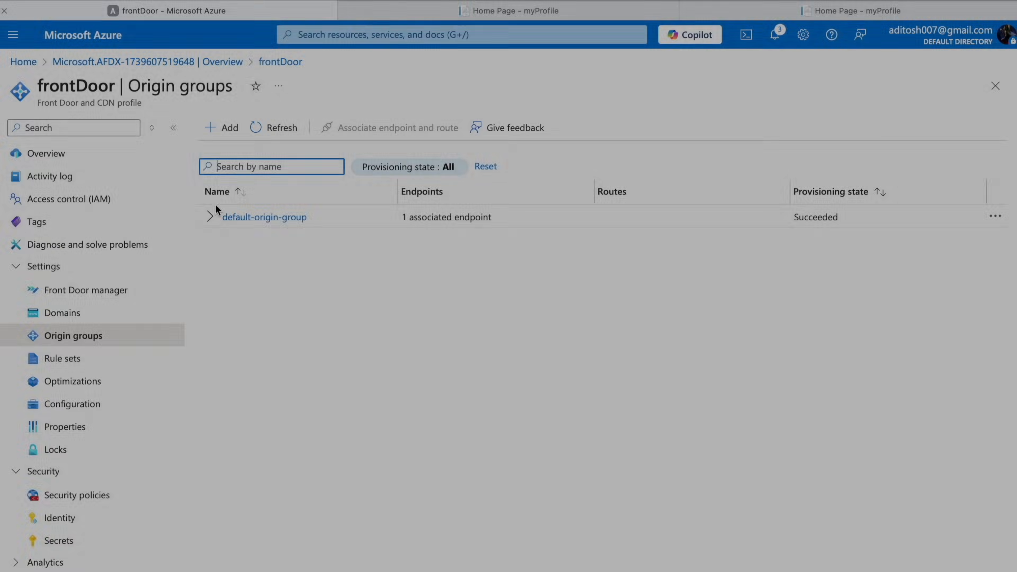
pyautogui.click(209, 216)
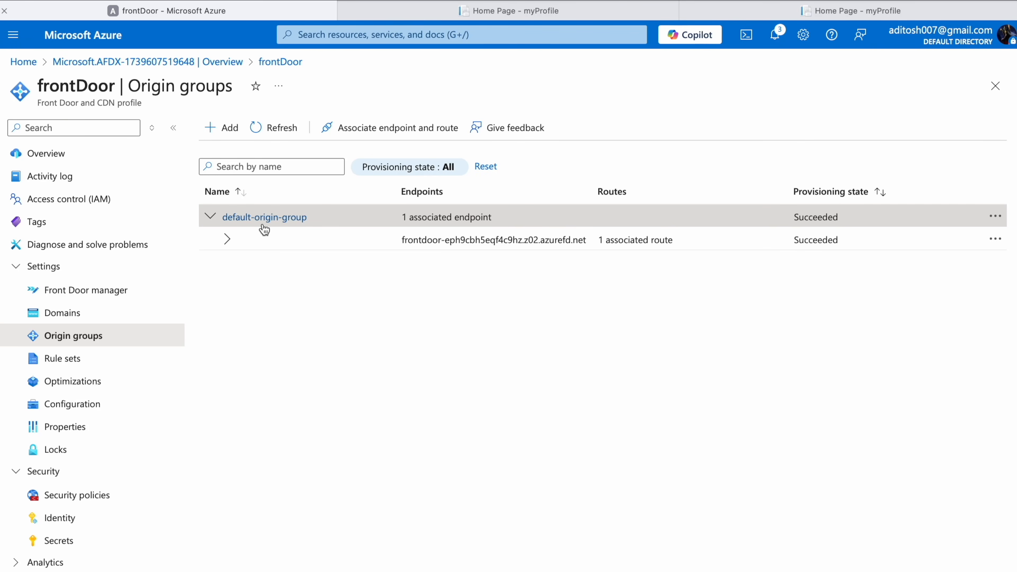
pyautogui.click(264, 226)
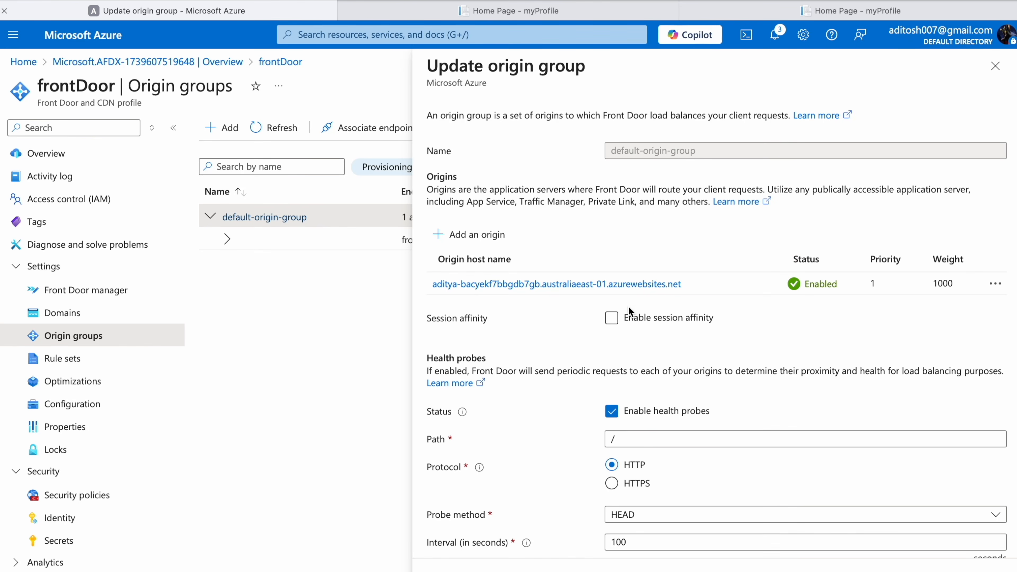
pyautogui.scroll(-2, 527, 428)
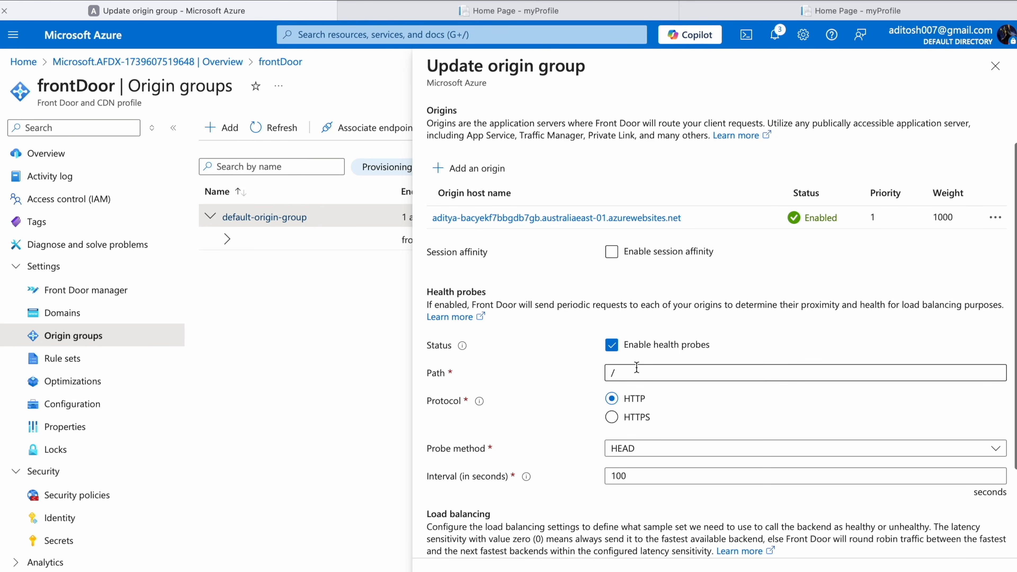
pyautogui.scroll(-2, 545, 445)
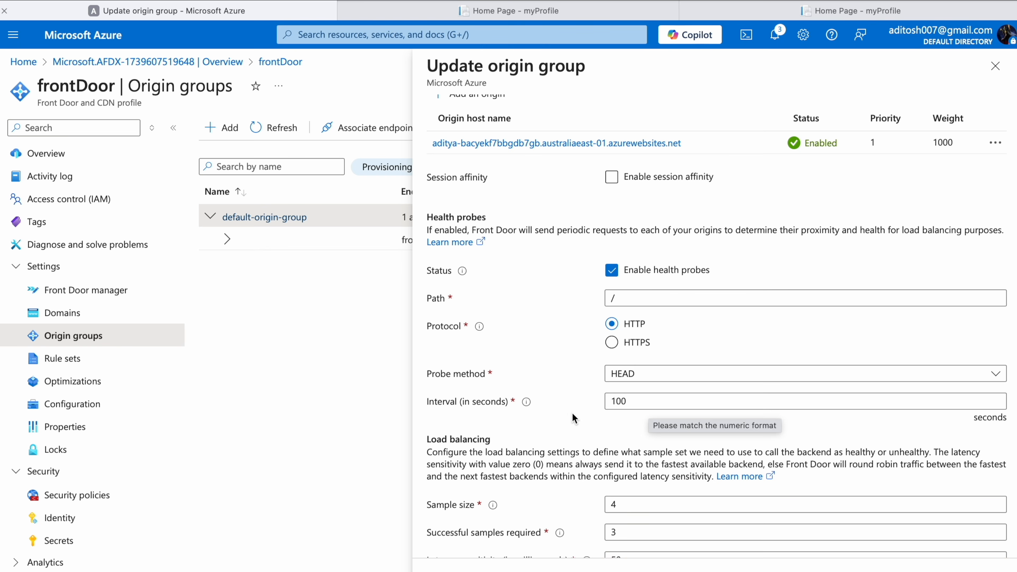
pyautogui.scroll(1, 563, 419)
pyautogui.scroll(1, 563, 417)
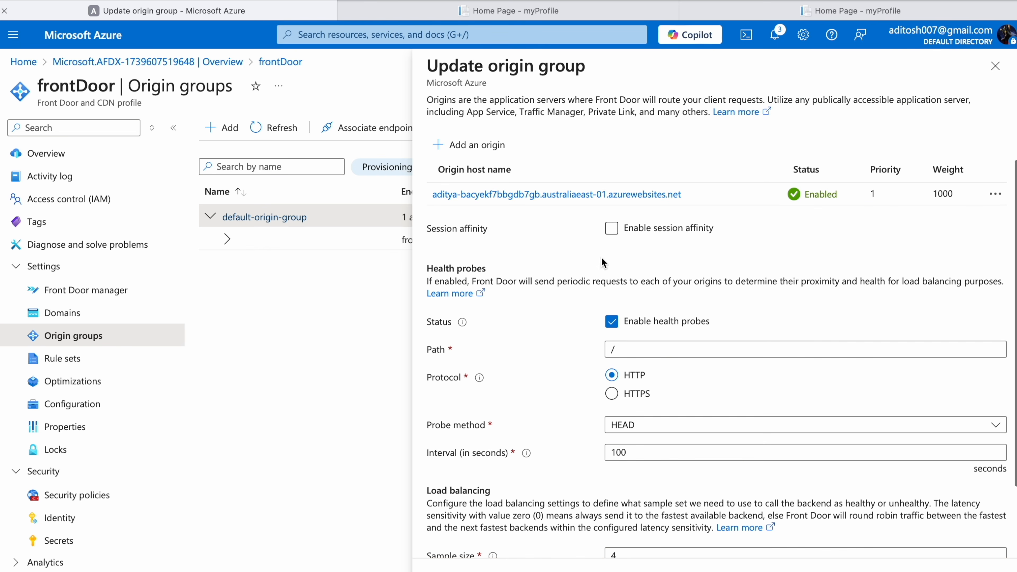
pyautogui.click(613, 229)
pyautogui.scroll(3, 614, 235)
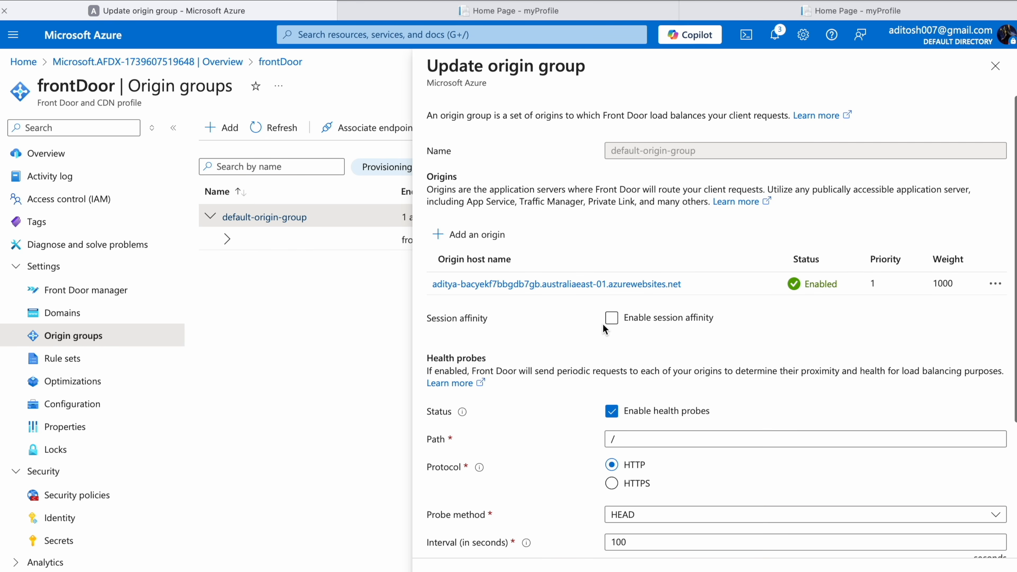
pyautogui.click(611, 318)
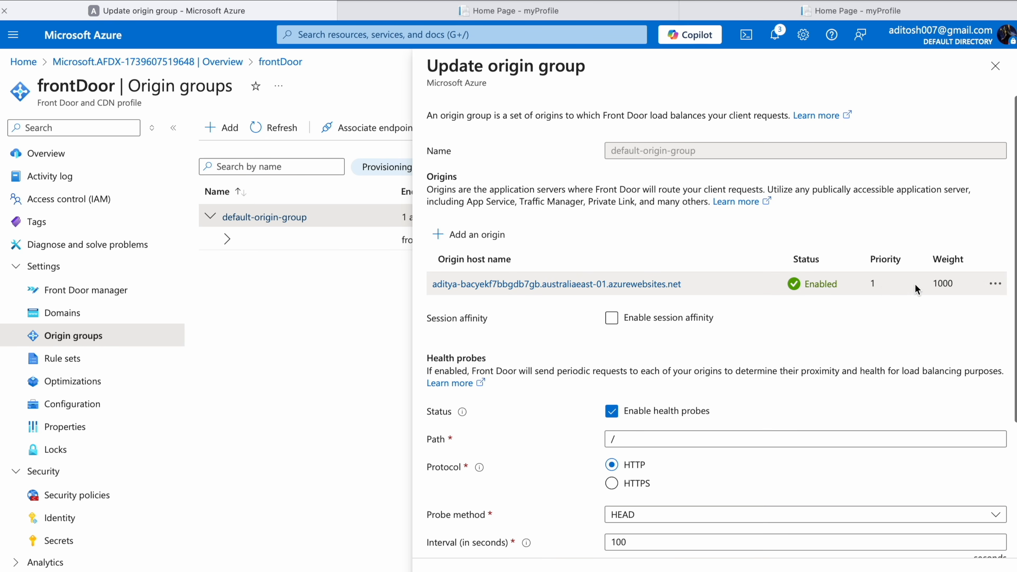
pyautogui.scroll(-1, 580, 328)
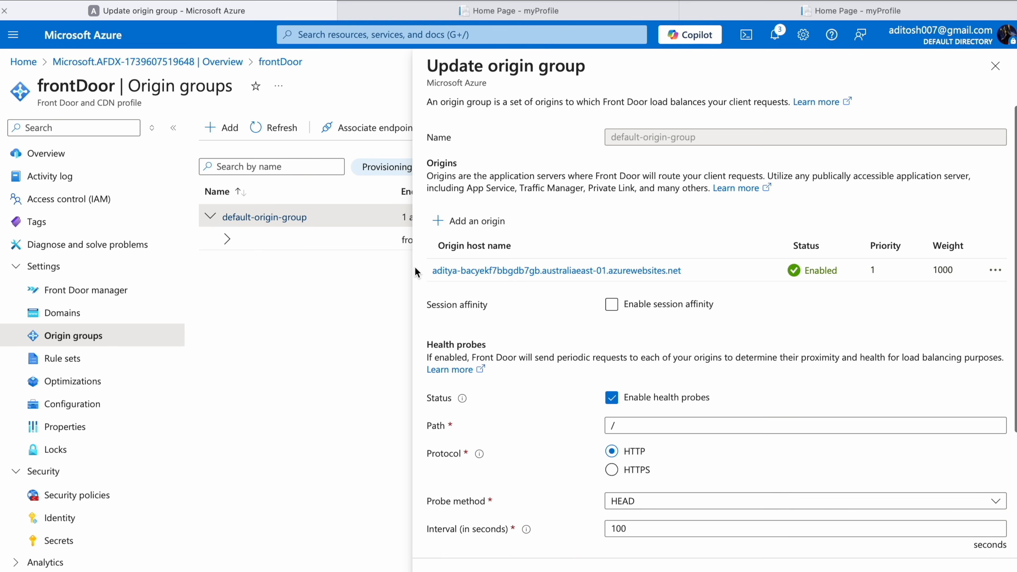
pyautogui.tripleClick(426, 272)
pyautogui.scroll(-5, 704, 281)
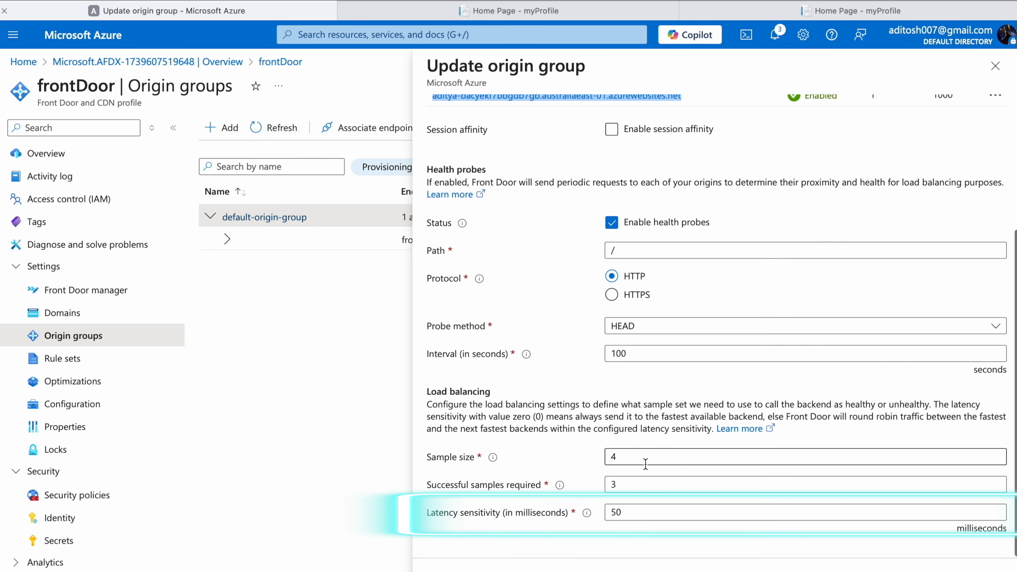
pyautogui.click(637, 512)
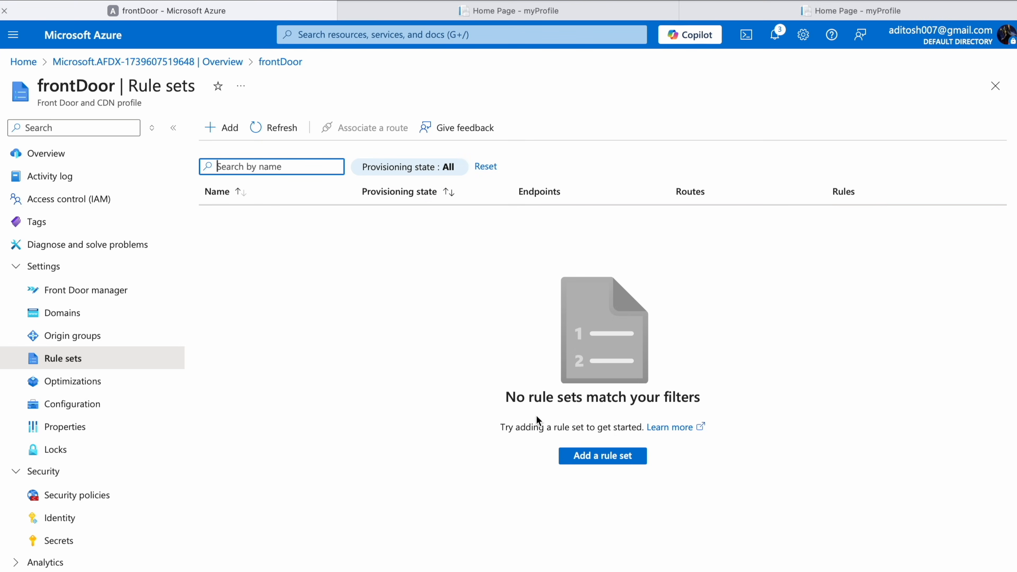
# - Start a new rule set for the frontDoor profile and name it redirectGoogle
pyautogui.click(600, 456)
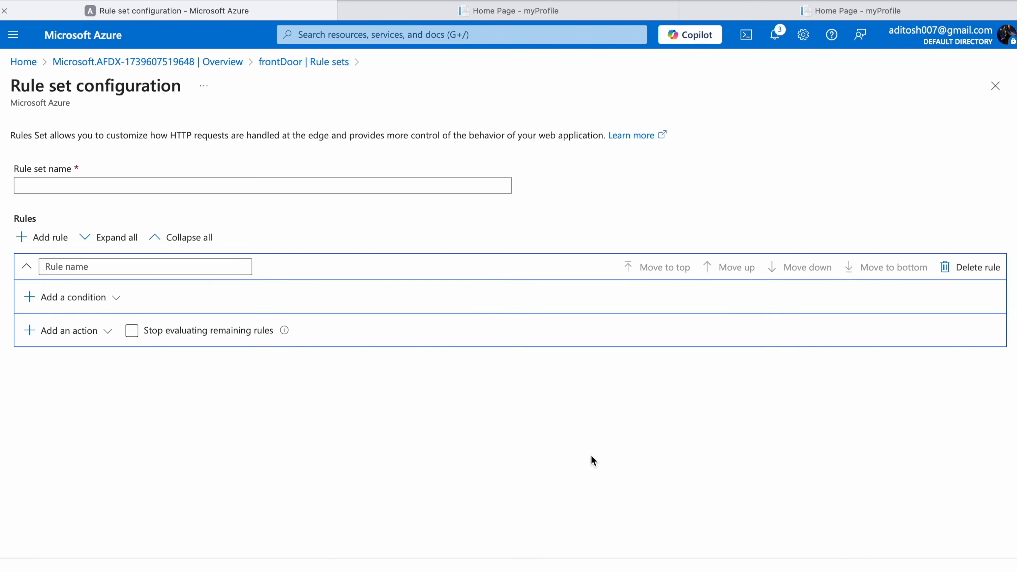
pyautogui.click(82, 186)
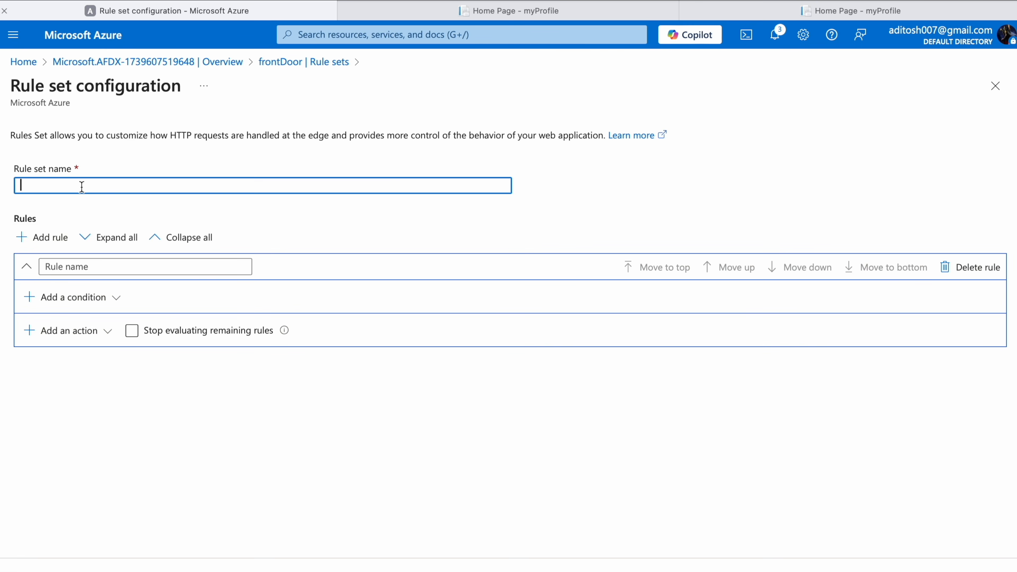
pyautogui.write('redirect')
pyautogui.press('BackSpace')
pyautogui.write('Googel')
pyautogui.press('BackSpace')
pyautogui.press('BackSpace')
pyautogui.write('le')
# - Add a Request URL condition to the rule with the Contains operator and the value frontdoor
pyautogui.click(112, 306)
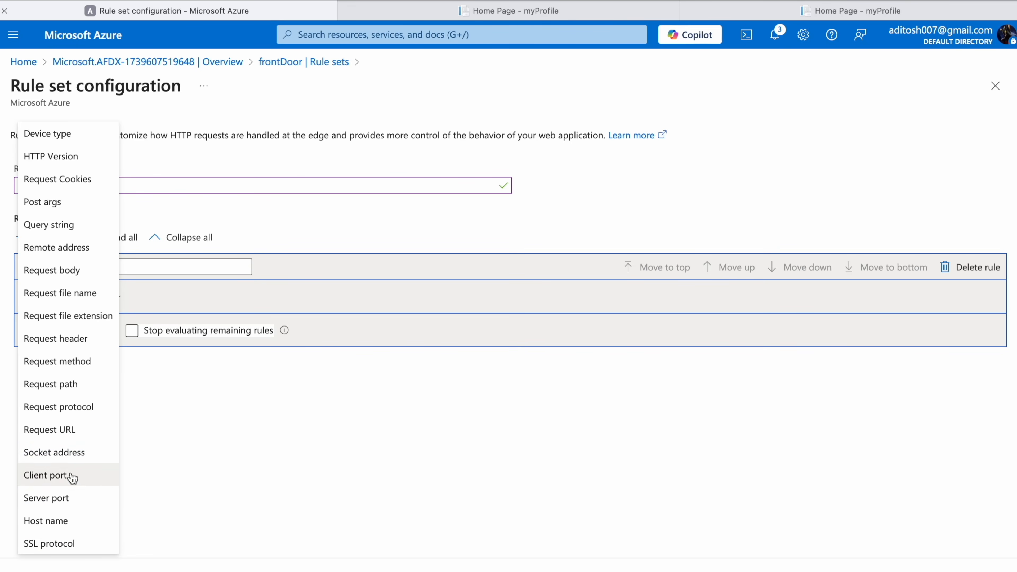
pyautogui.click(76, 431)
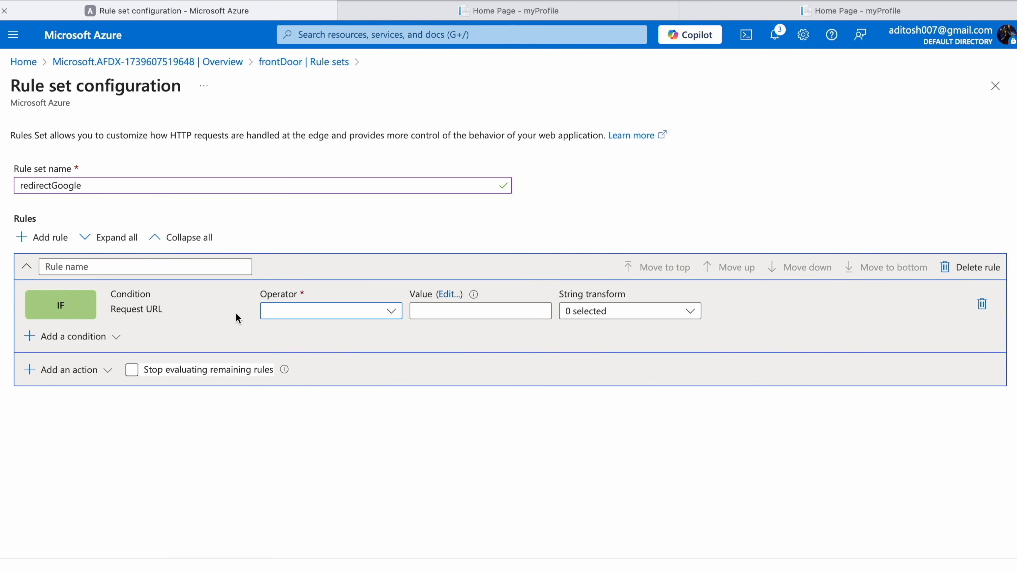
pyautogui.click(303, 312)
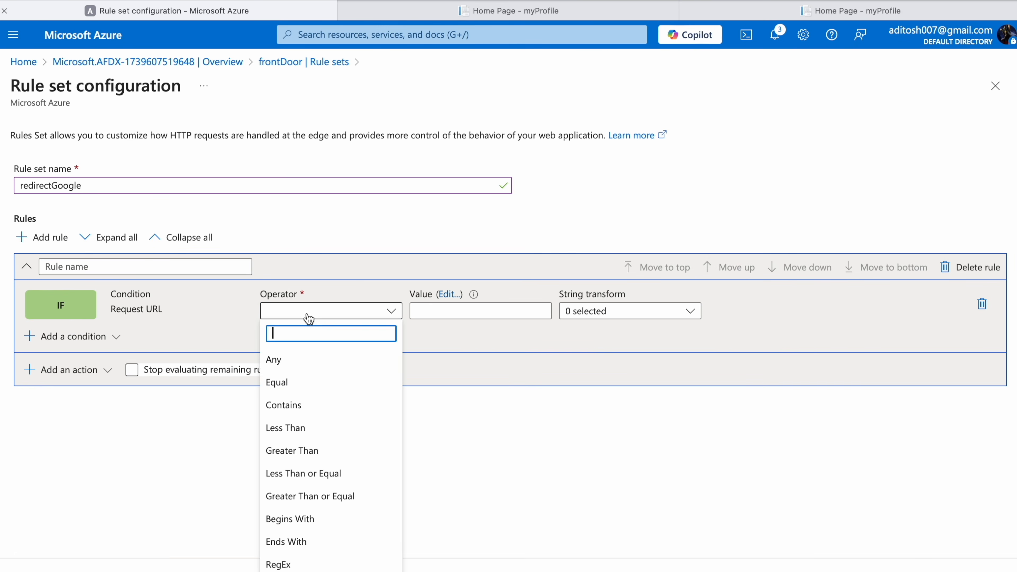
pyautogui.click(305, 406)
pyautogui.click(456, 311)
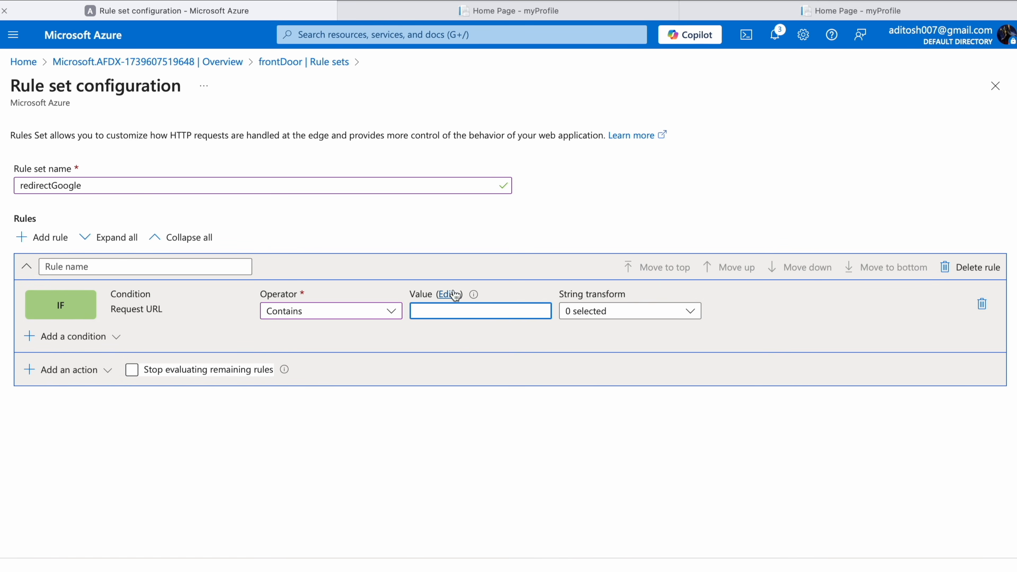
pyautogui.click(452, 295)
pyautogui.click(676, 146)
pyautogui.write('f')
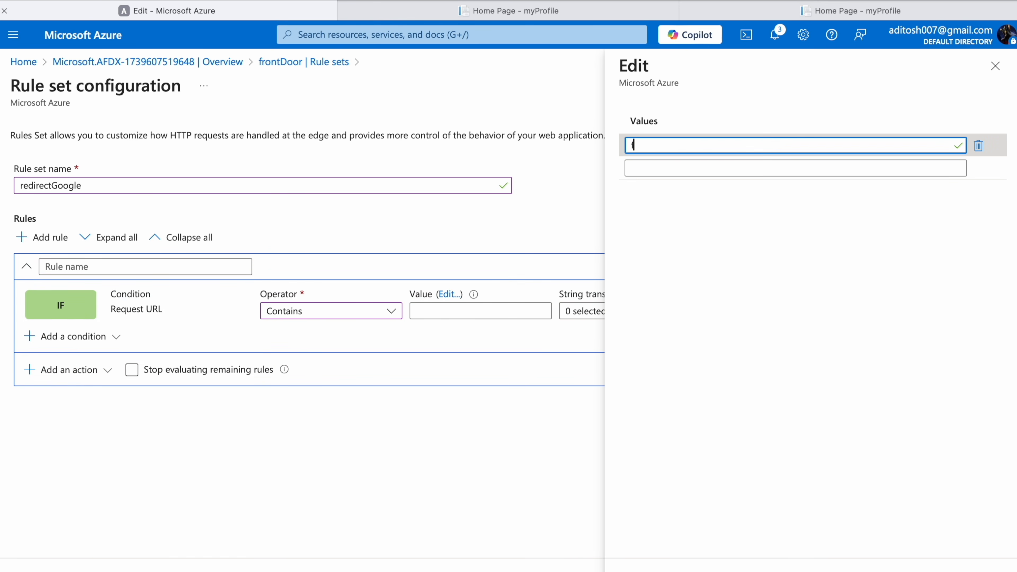
pyautogui.write('rontdoor')
pyautogui.click(637, 571)
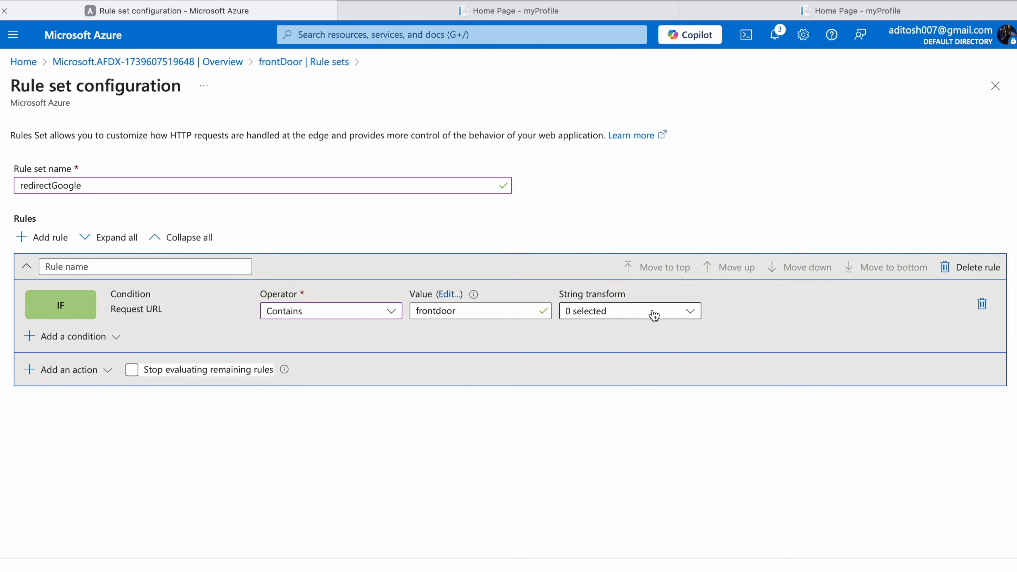
# - Apply the To lowercase string transform to the Request URL condition and check the myProfile page opened through the endpoint
pyautogui.click(654, 315)
pyautogui.click(629, 335)
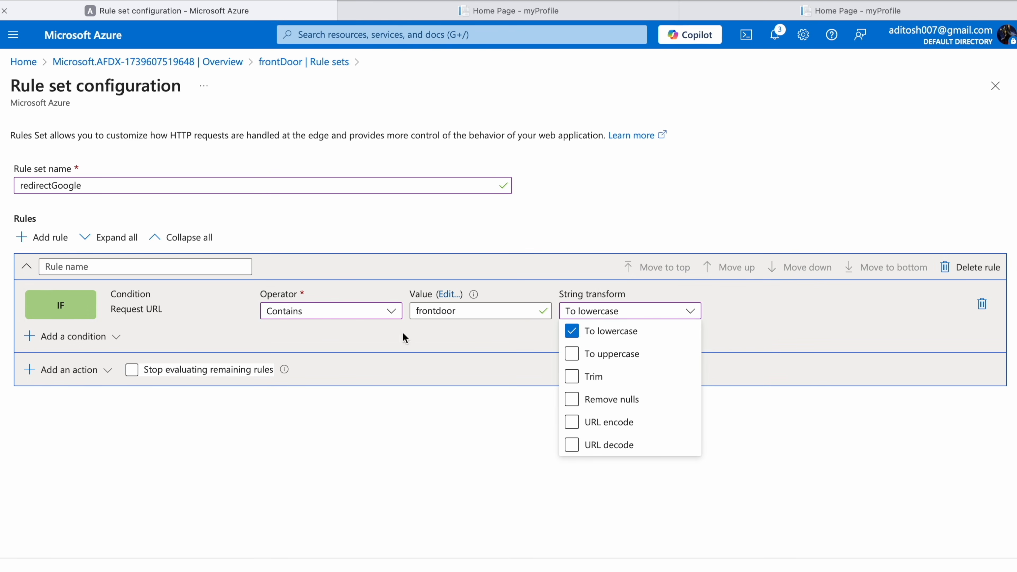
pyautogui.click(590, 220)
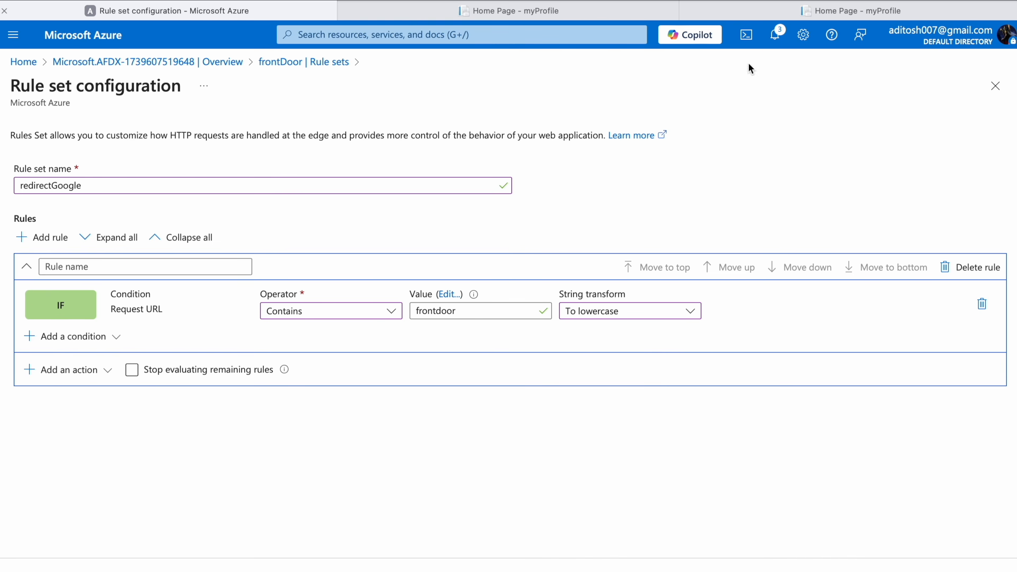
pyautogui.click(806, 10)
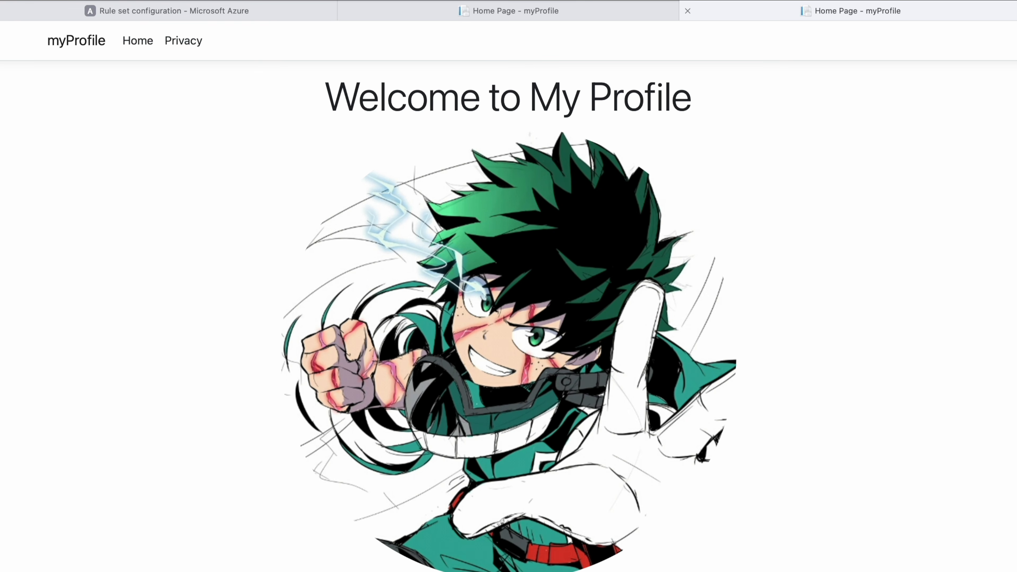
pyautogui.click(256, 16)
# - Add a URL redirect action to the rule with redirect type Temporary redirect (307) and redirect protocol HTTPS
pyautogui.click(47, 373)
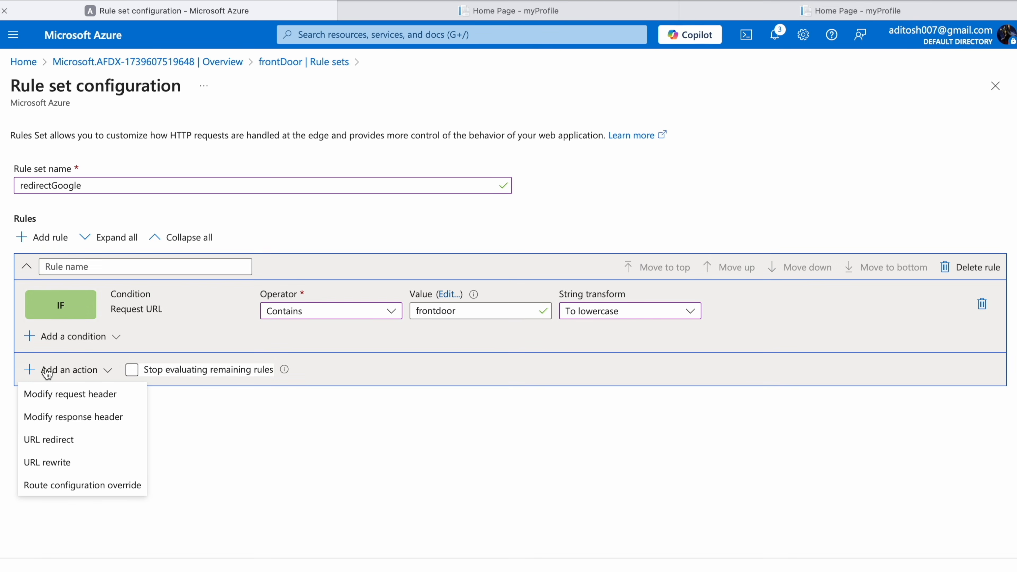
pyautogui.click(74, 440)
pyautogui.click(295, 386)
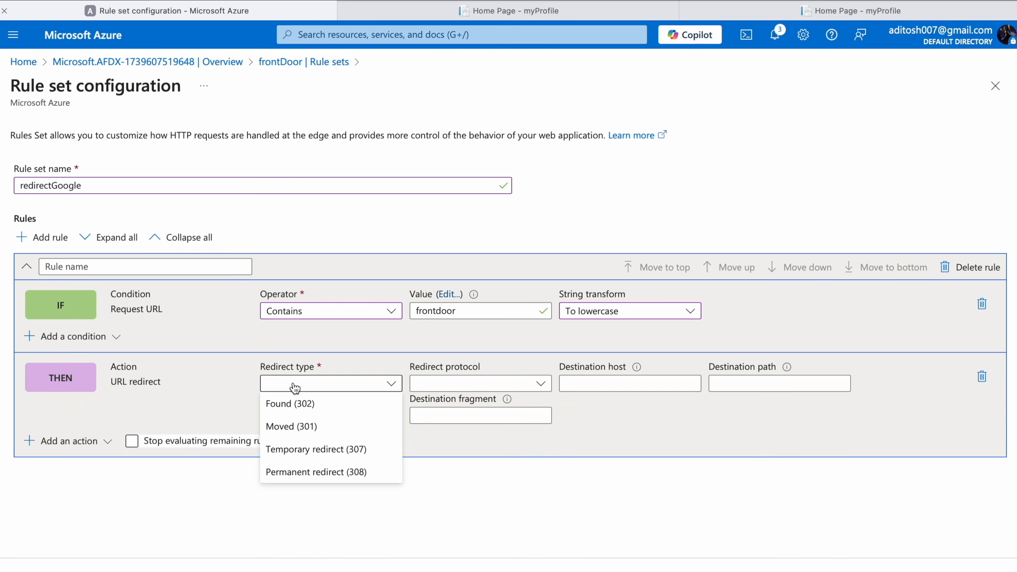
pyautogui.click(347, 457)
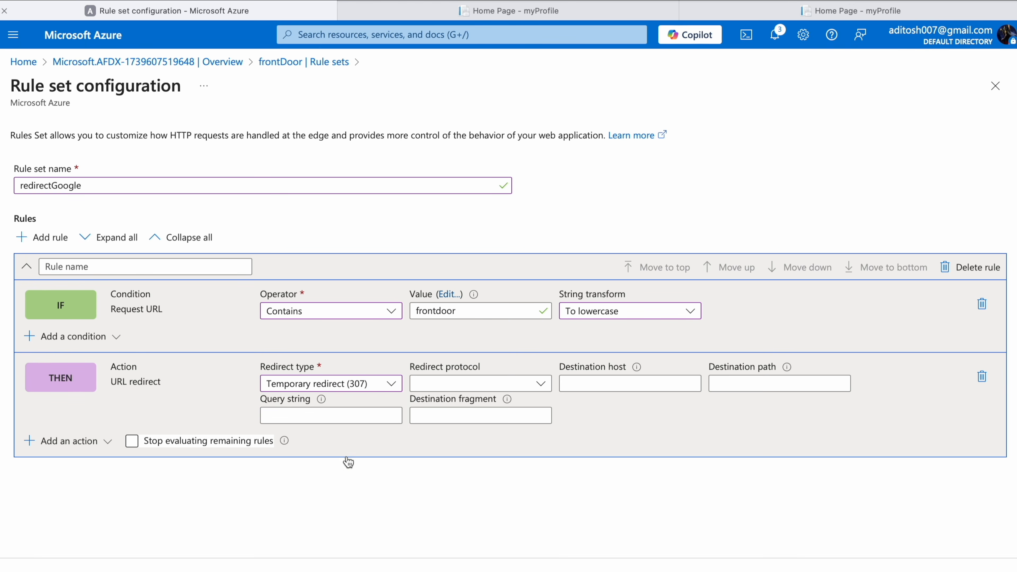
pyautogui.click(467, 389)
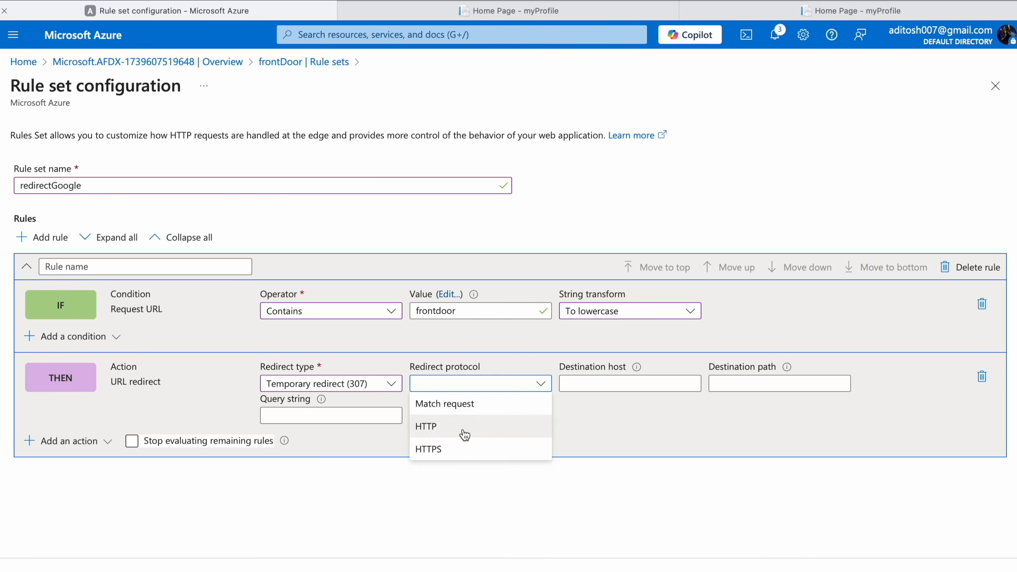
pyautogui.click(461, 450)
pyautogui.click(604, 384)
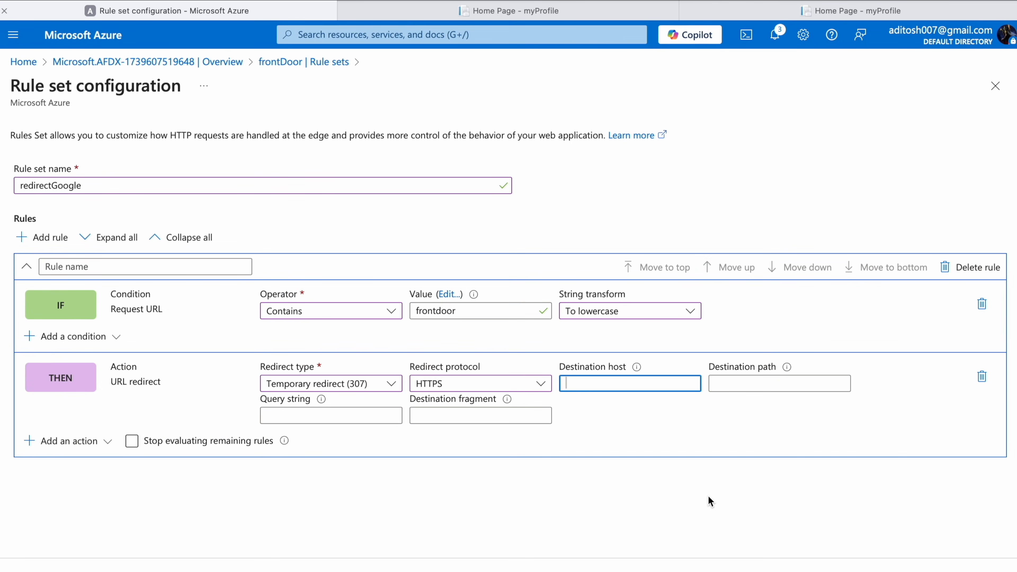
pyautogui.write('www.google.com')
pyautogui.click(785, 385)
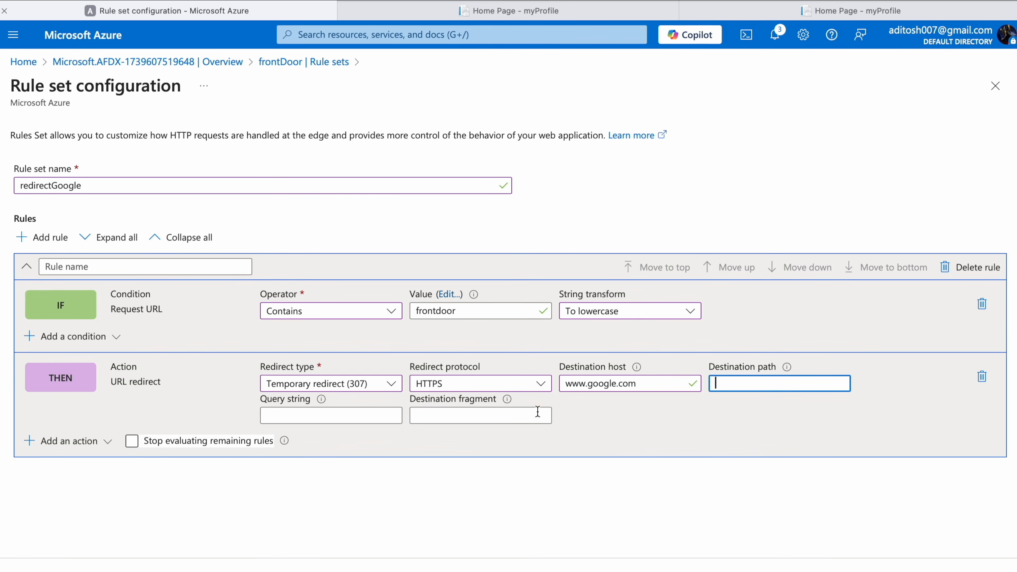
pyautogui.click(514, 420)
pyautogui.click(327, 406)
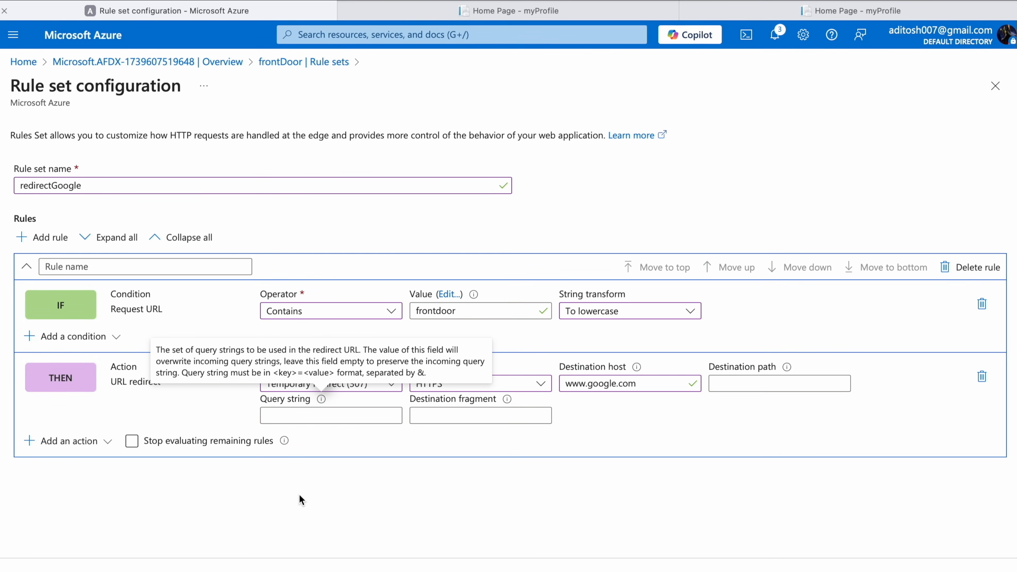
# - Try to save the rule set and name its rule redirectsAlways
pyautogui.click(35, 571)
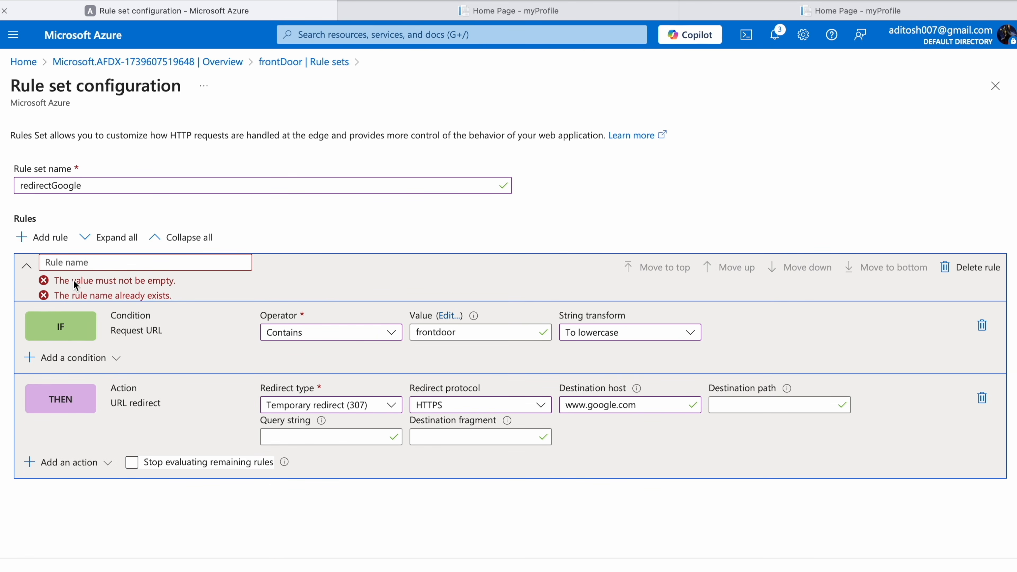
pyautogui.click(107, 263)
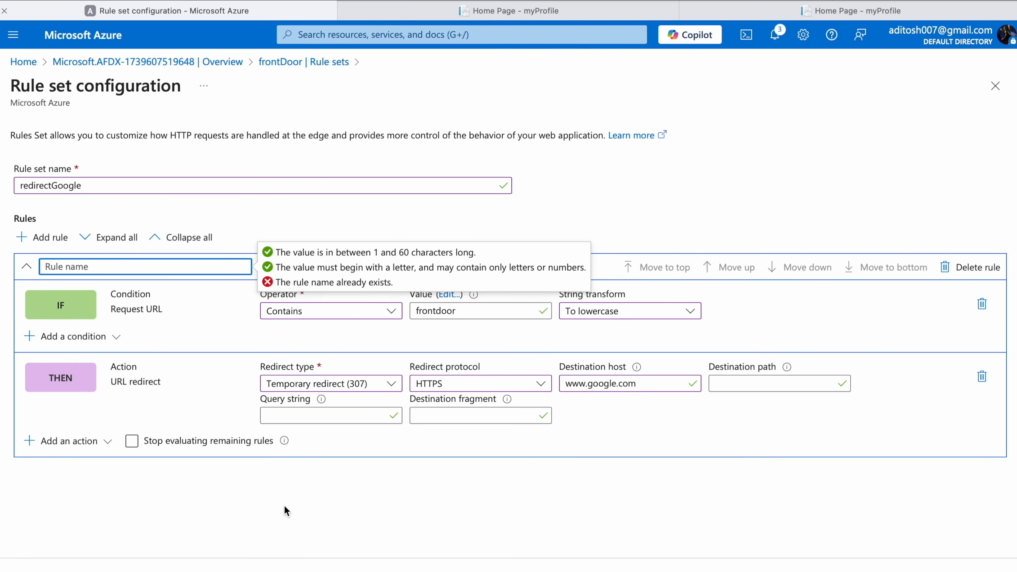
pyautogui.write('redirectsAlways')
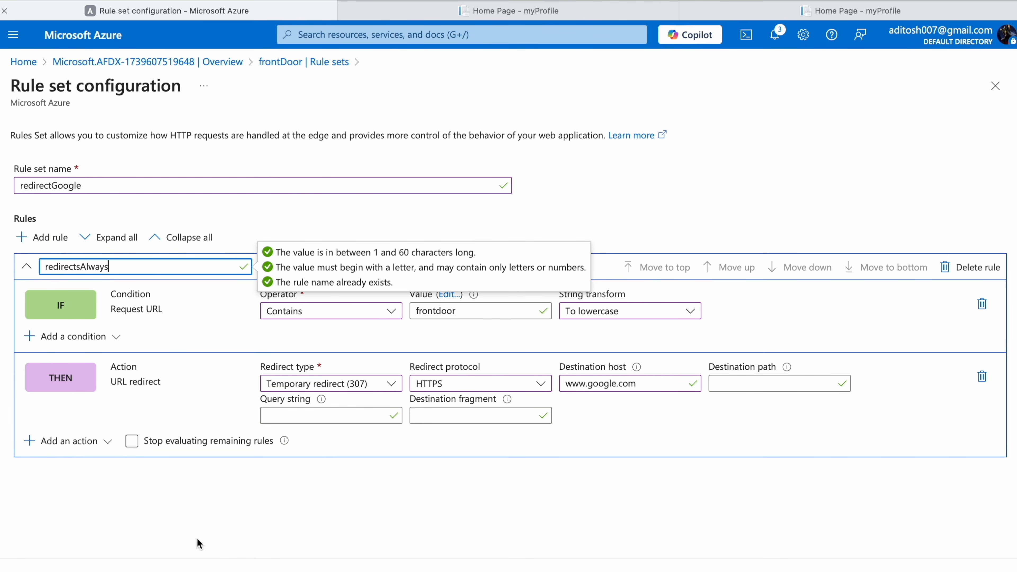
# - Save the redirectGoogle rule set and apply it to the default-route of the frontdoor-eph9cbh5eqf4c9hz.z02.azurefd.net endpoint
pyautogui.click(64, 566)
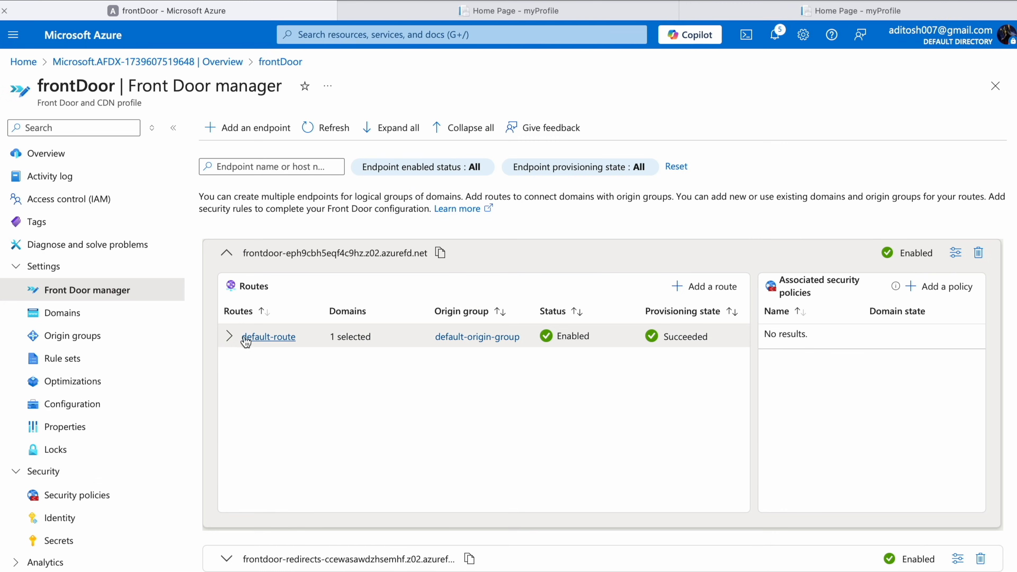
pyautogui.click(267, 337)
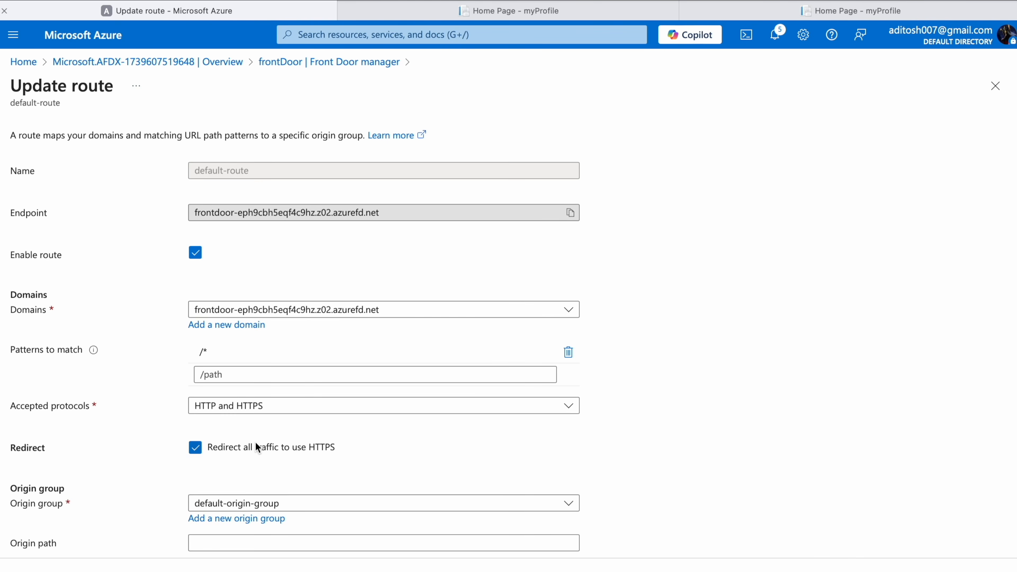
pyautogui.scroll(-5, 255, 441)
pyautogui.click(93, 533)
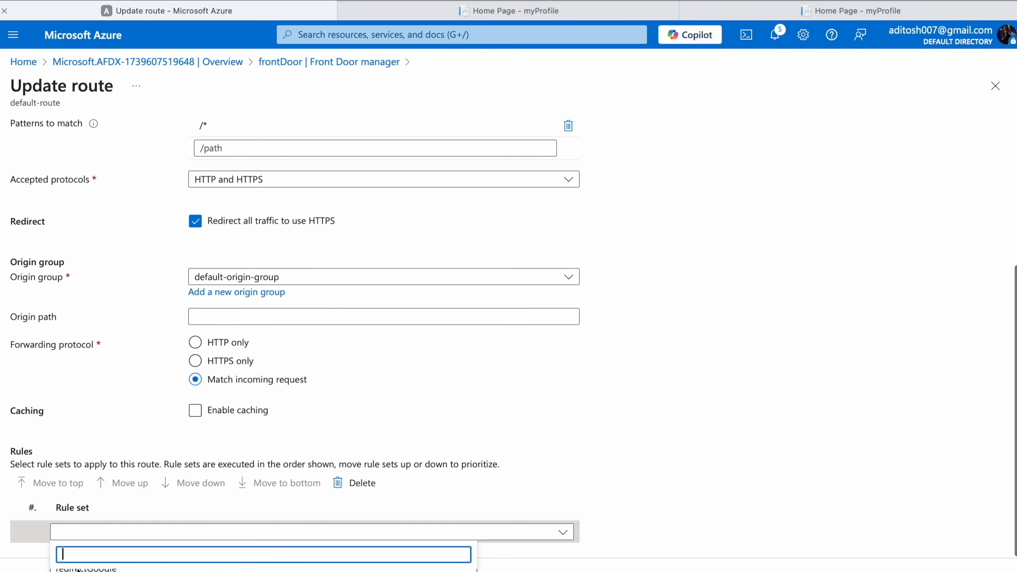
pyautogui.click(79, 570)
pyautogui.click(40, 571)
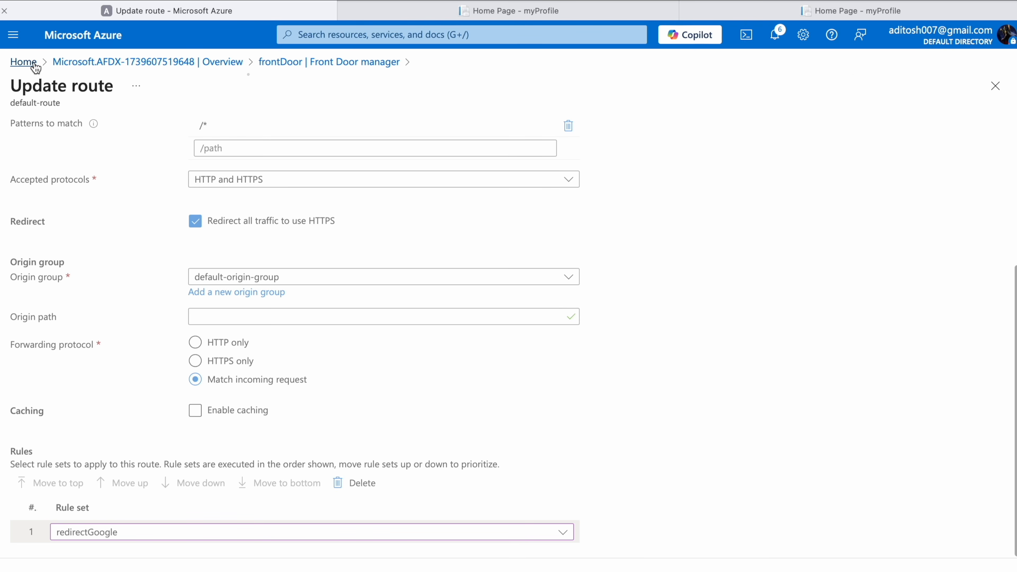
# - Copy the first endpoint hostname from the frontDoor profile overview and load it in the browser to test the redirect
pyautogui.click(24, 62)
pyautogui.click(159, 286)
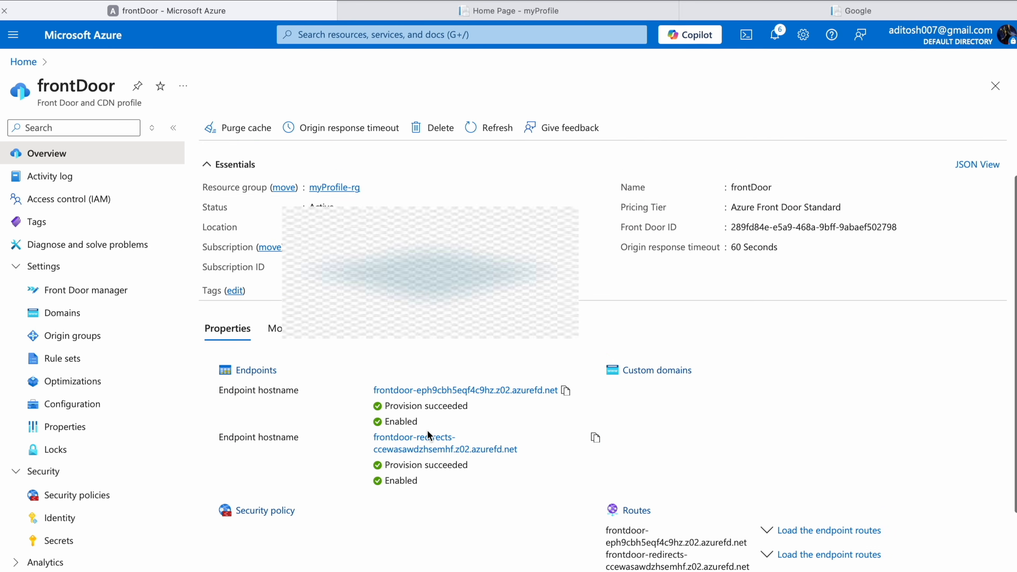
pyautogui.scroll(-1, 427, 430)
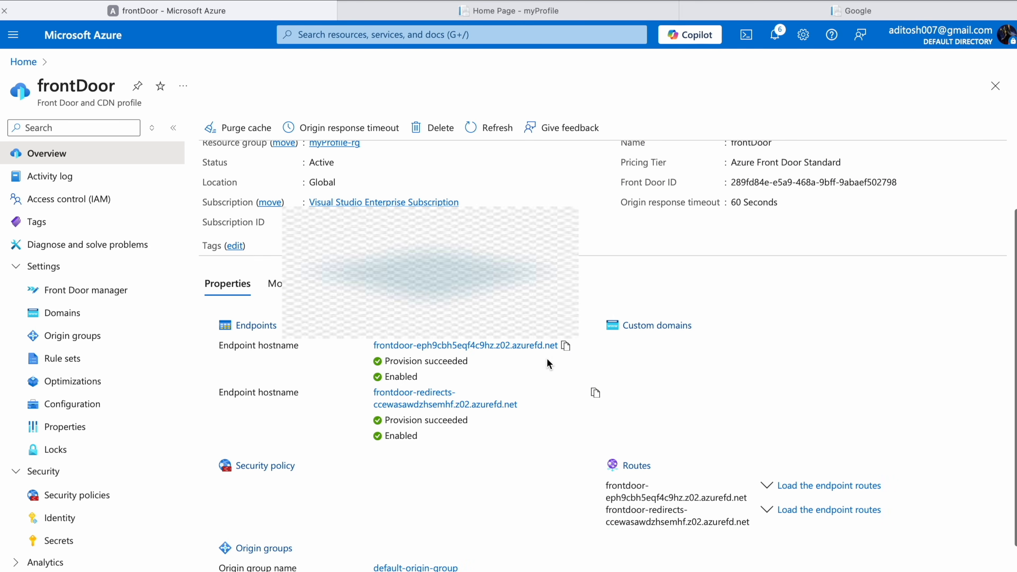
pyautogui.click(573, 348)
pyautogui.click(793, 16)
pyautogui.click(509, 1)
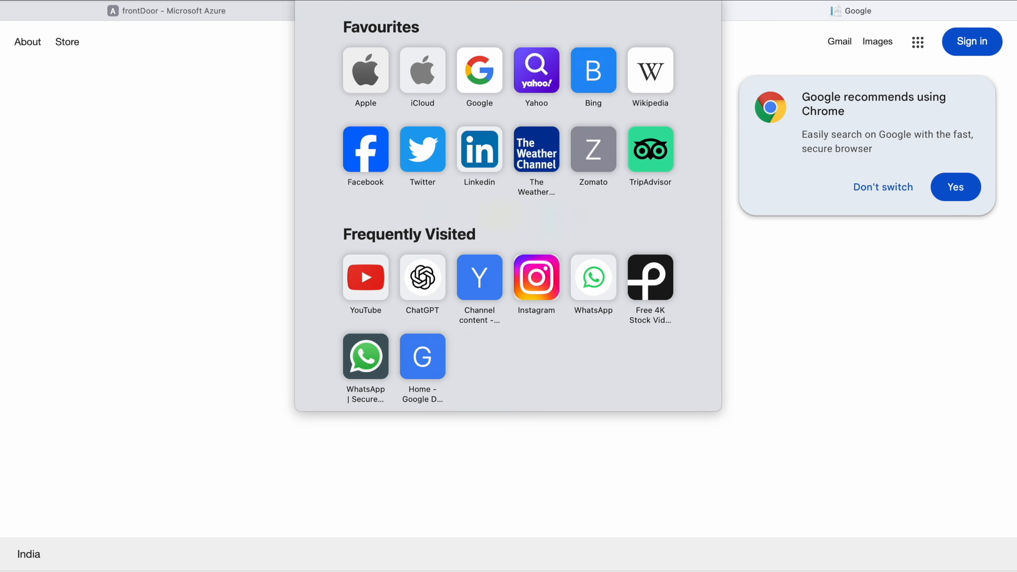
pyautogui.press('super+v')
pyautogui.press('Return')
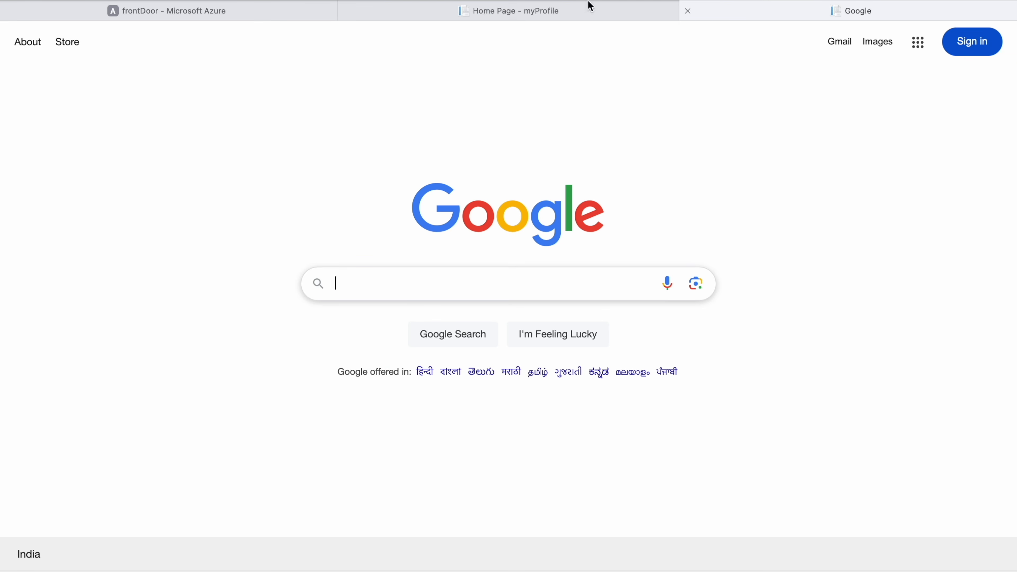
# - Load frontdoor-eph9cbh5eqf4c9hz.z02.azurefd.net again to recheck the redirect and return to the frontDoor profile overview
pyautogui.click(896, 181)
pyautogui.click(561, 1)
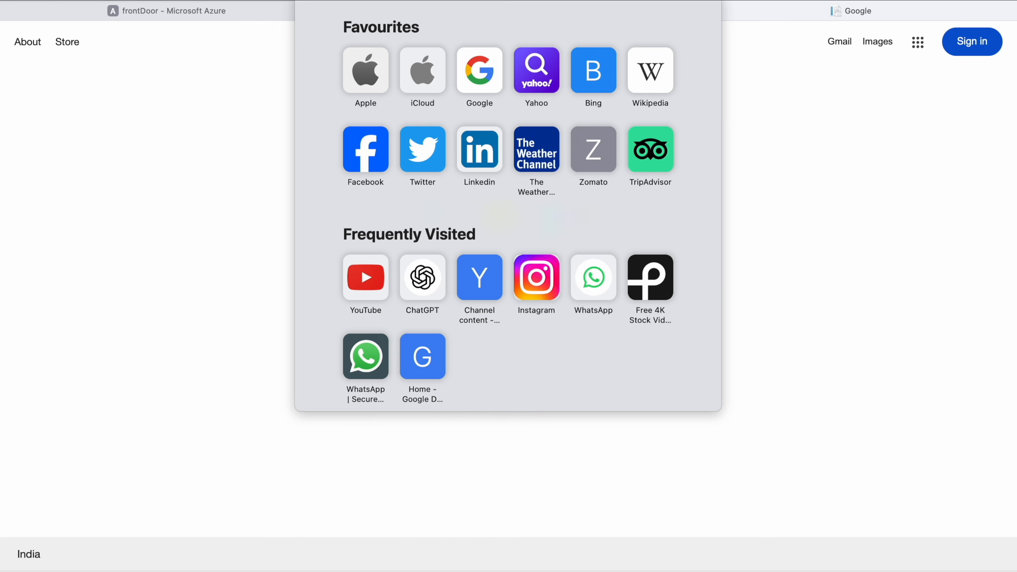
pyautogui.write('frontdoor-eph9cbh5eqf4c9hz.z02.azurefd.net')
pyautogui.press('Return')
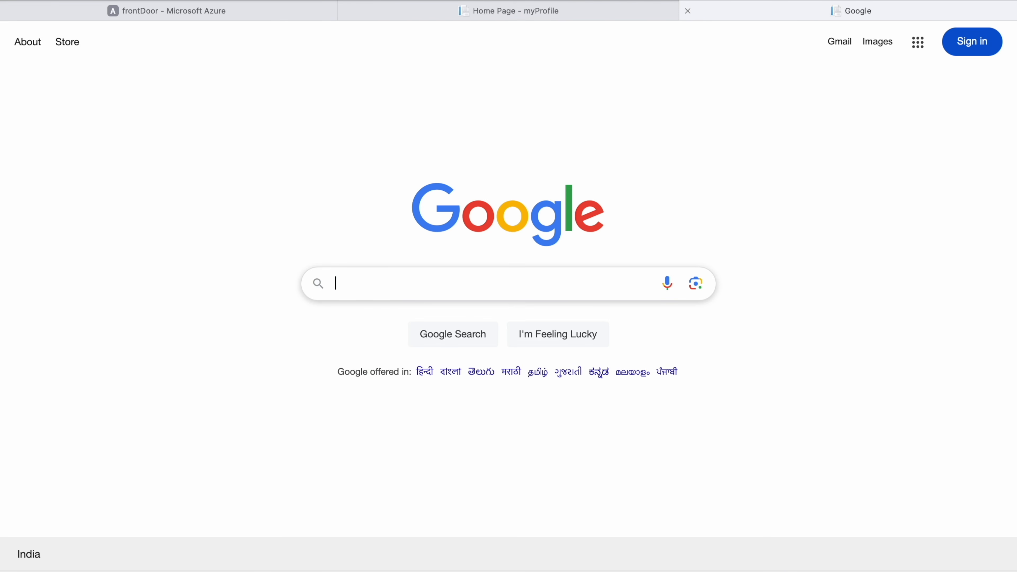
pyautogui.click(421, 18)
pyautogui.click(196, 9)
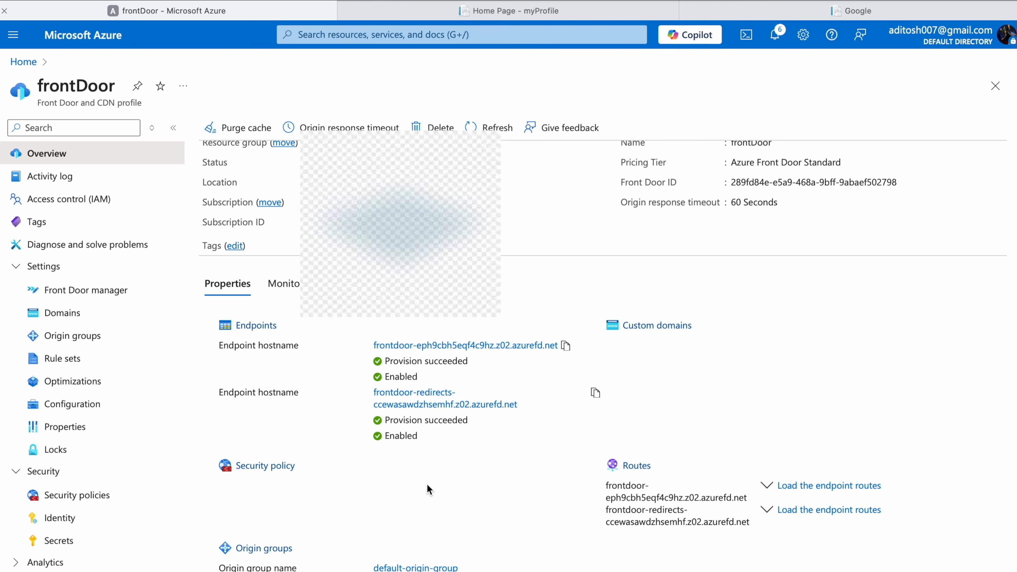
pyautogui.scroll(-1, 427, 483)
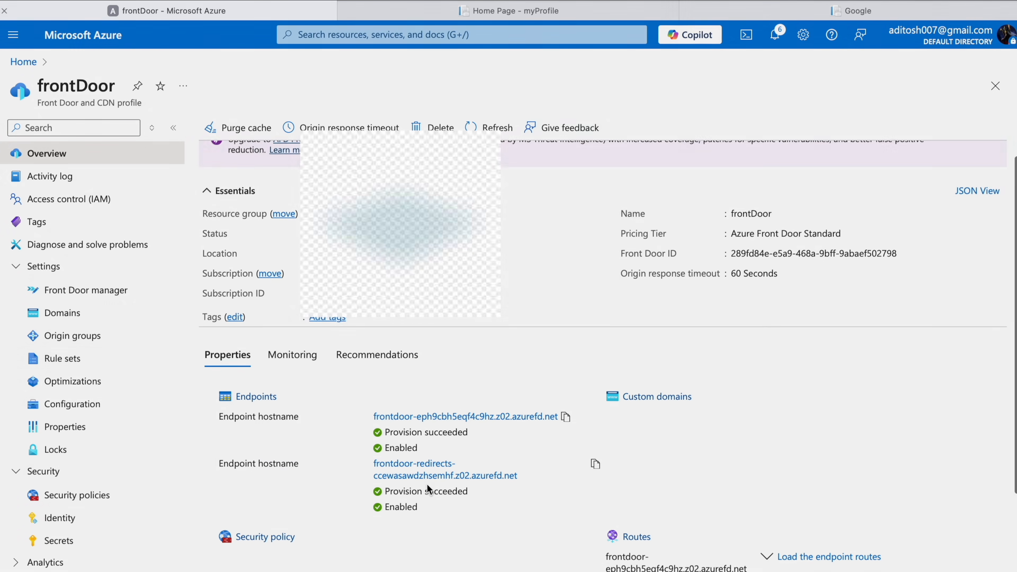